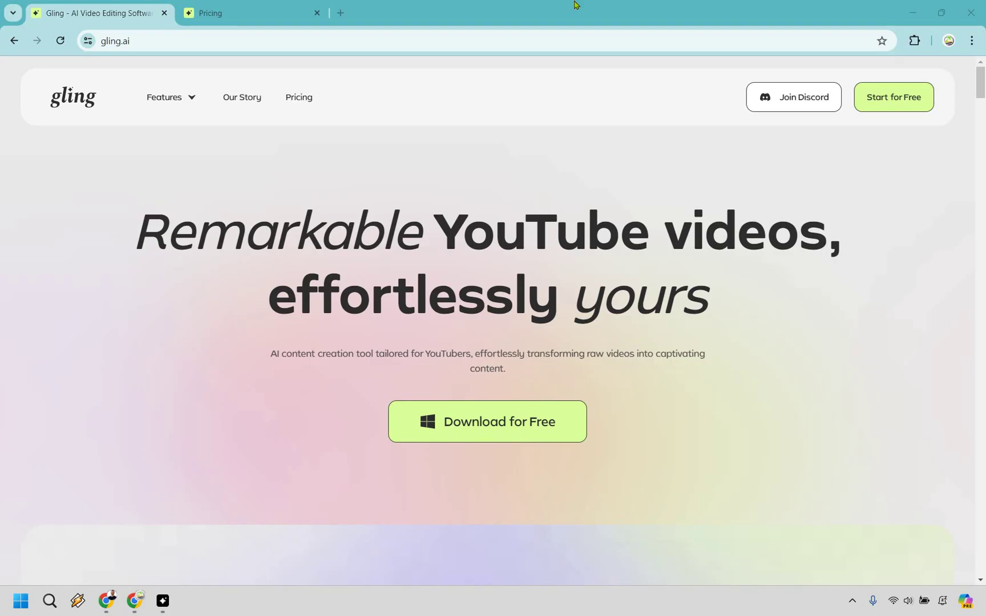
- Browse the AI feature list on gling.ai, then switch to the Gling desktop app
{"action": "left_click", "coordinate": [169, 101]}
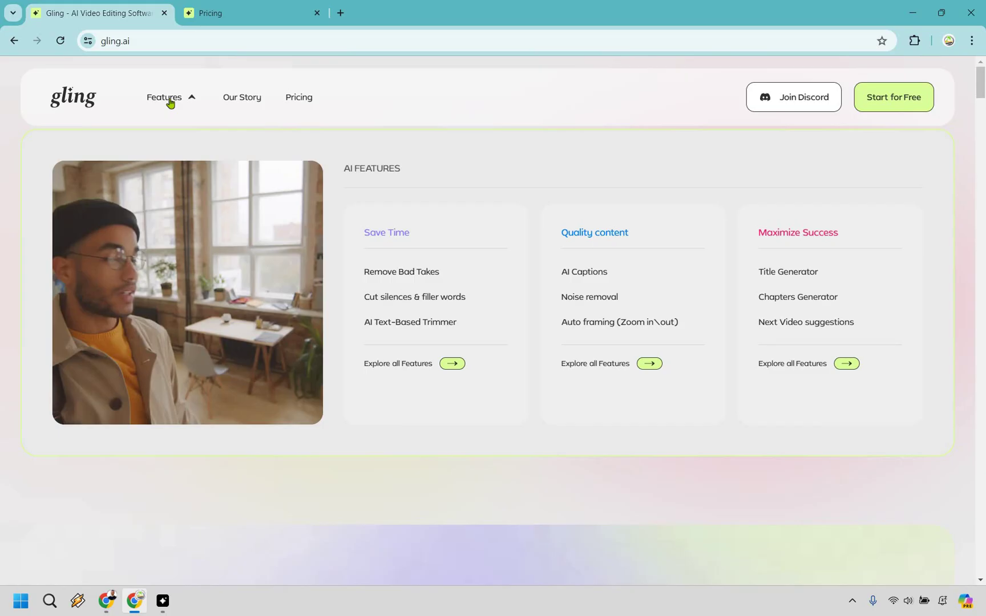
{"action": "left_click", "coordinate": [163, 600]}
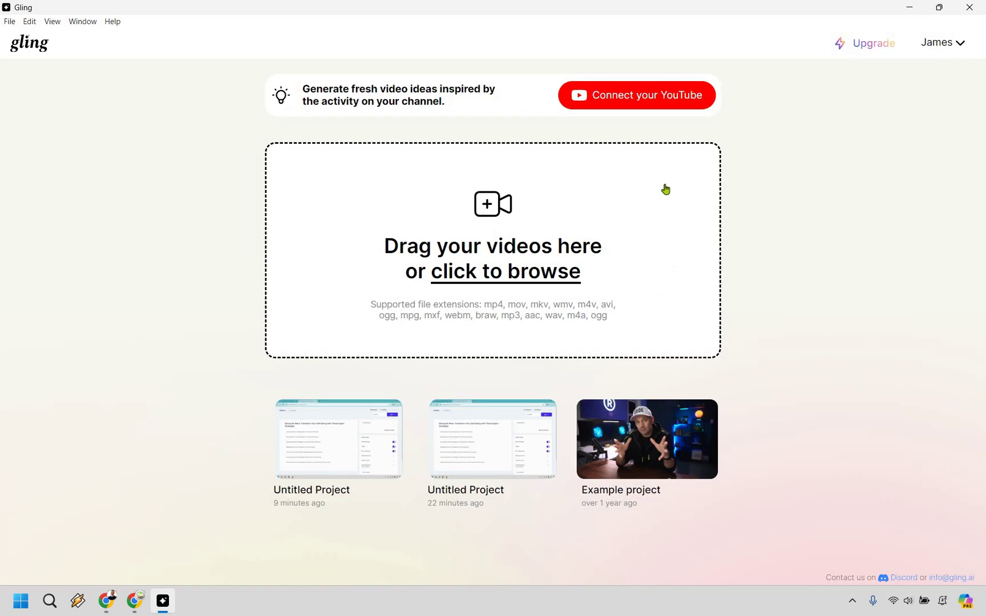
- Create a project from Writeseed Edit File.mp4 titled 'Writeseed Review', keeping English as the language
{"action": "left_click", "coordinate": [567, 278]}
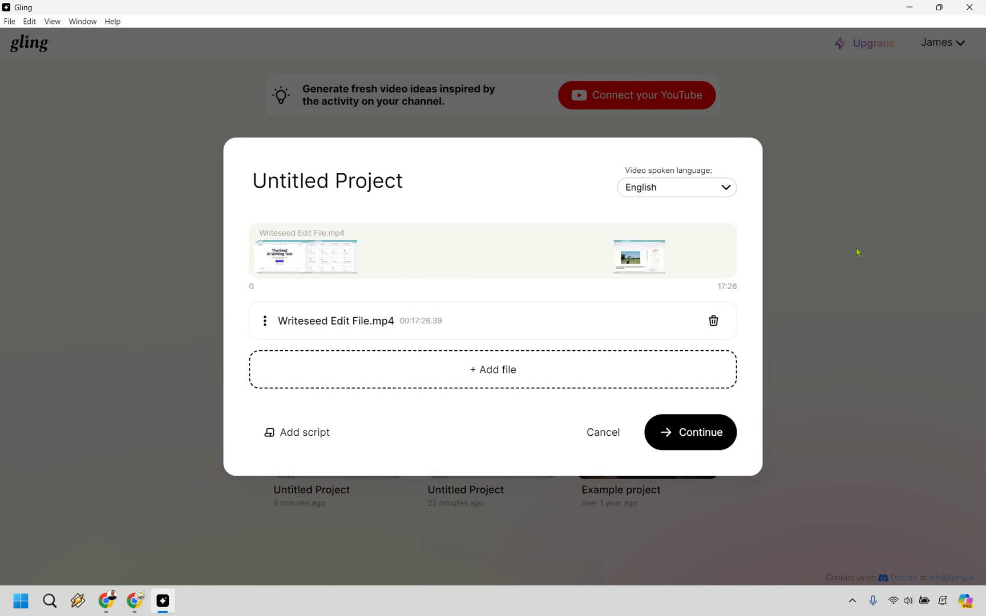
{"action": "triple_click", "coordinate": [378, 182]}
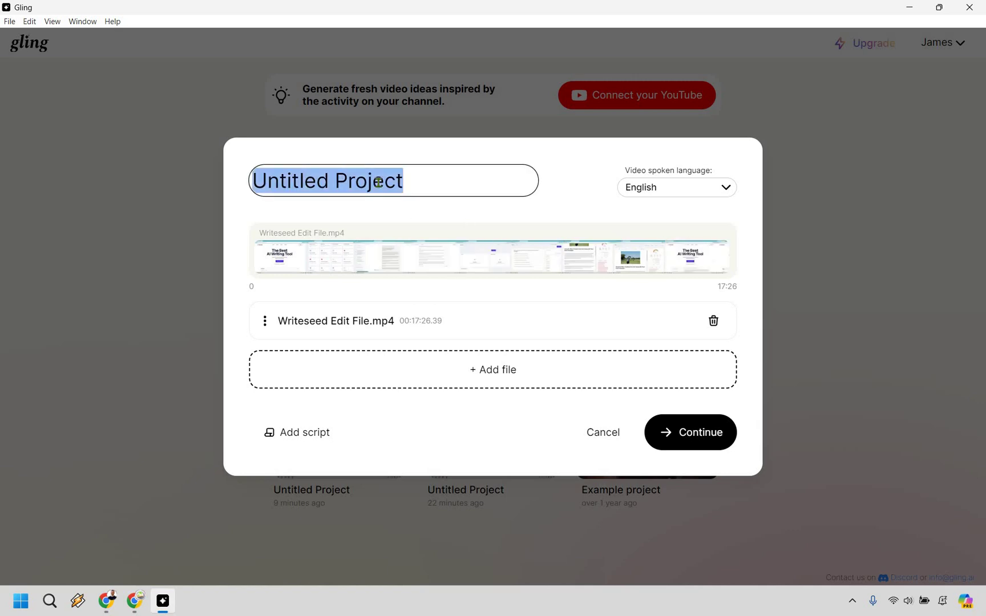
{"action": "type", "text": "Writeseed"}
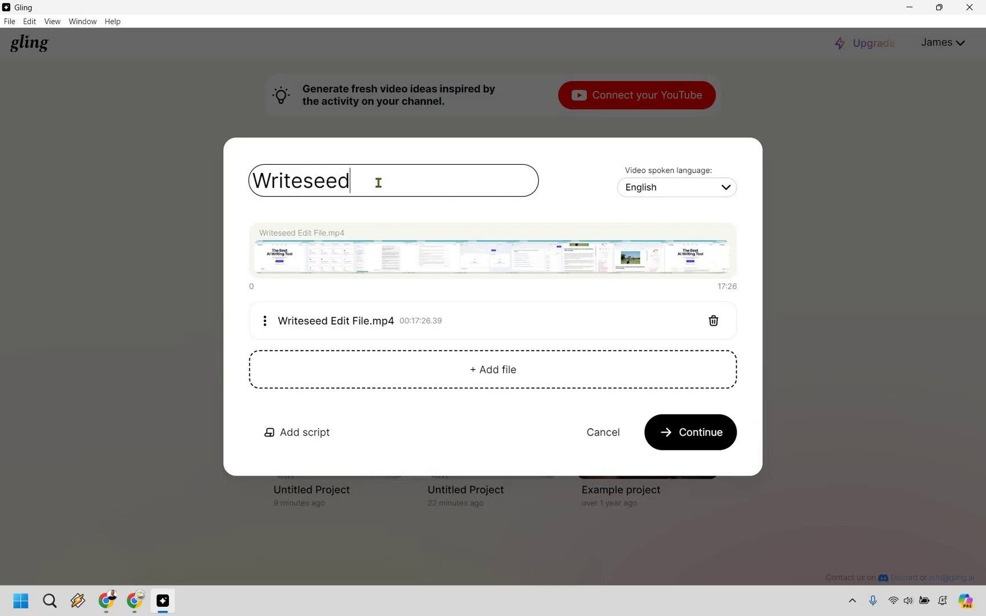
{"action": "type", "text": " Review"}
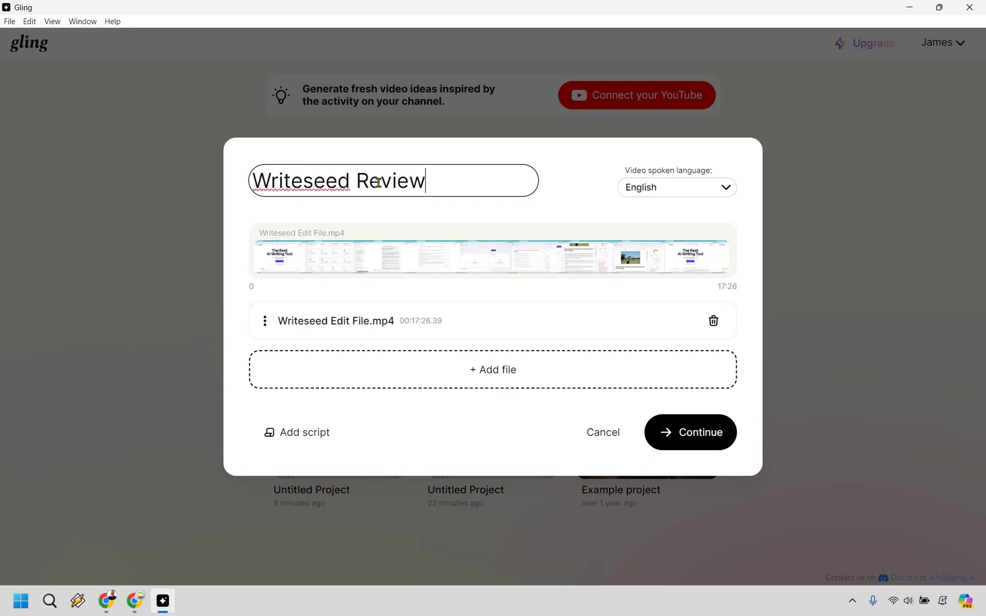
{"action": "left_click", "coordinate": [666, 191]}
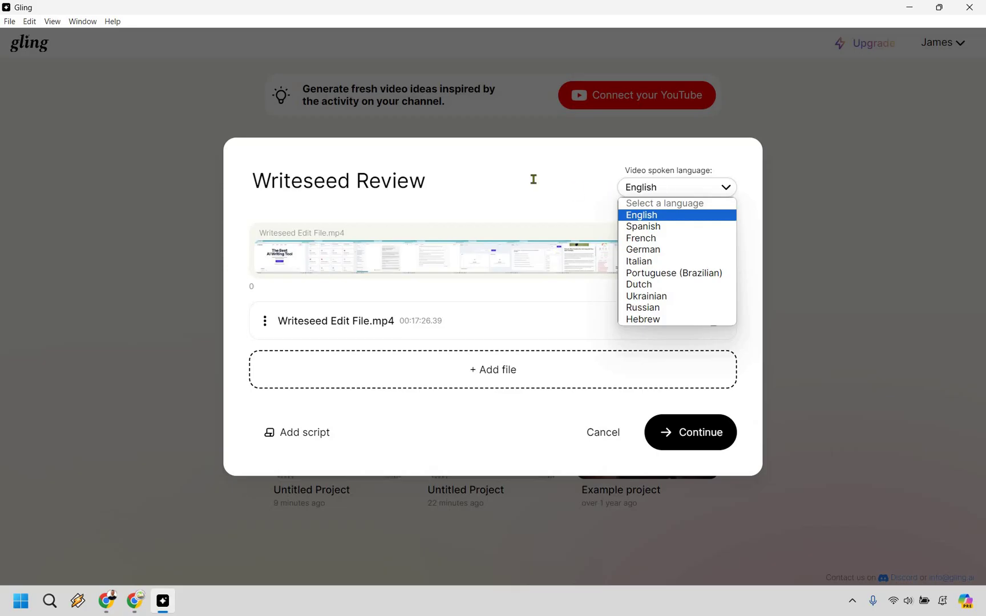
{"action": "left_click", "coordinate": [546, 341]}
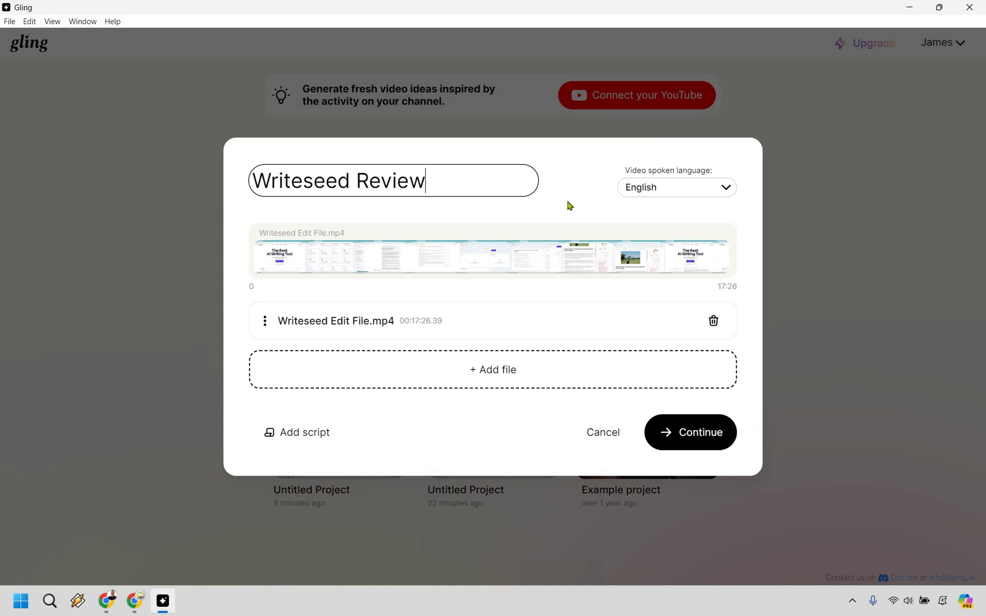
{"action": "key", "text": "Return"}
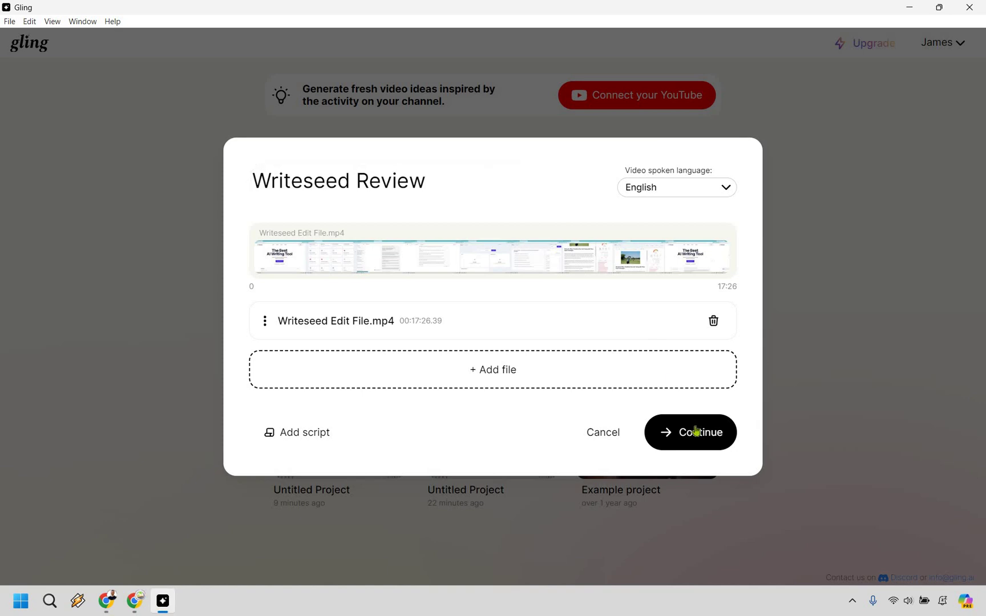
- Continue to the Enhance your video options with Cut silences and Cut bad takes checked
{"action": "left_click", "coordinate": [696, 432]}
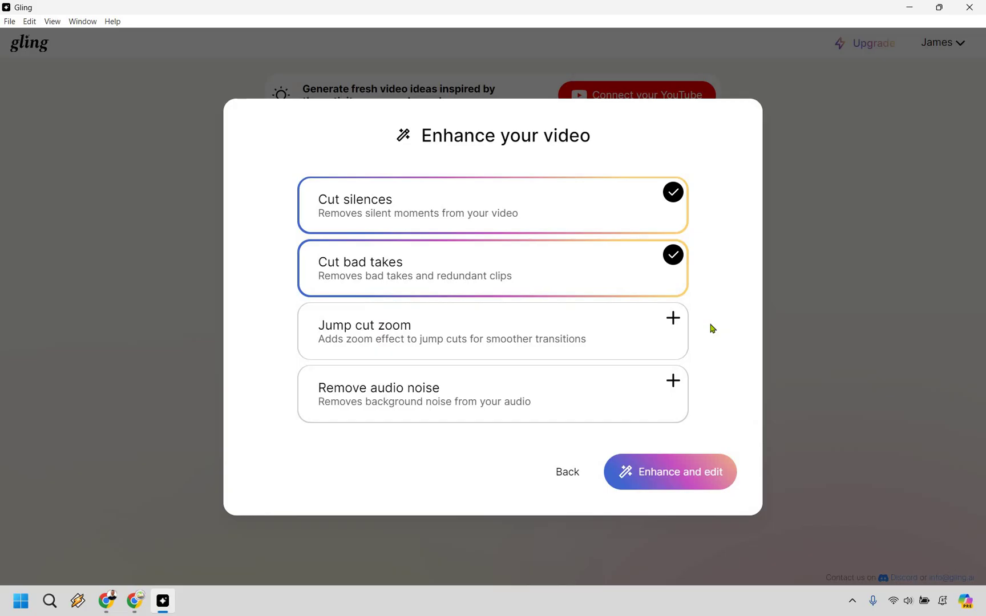
- Run Enhance and edit, producing a script with 119 cuts trimming 00:17:26 to 00:13:16
{"action": "left_click", "coordinate": [684, 473]}
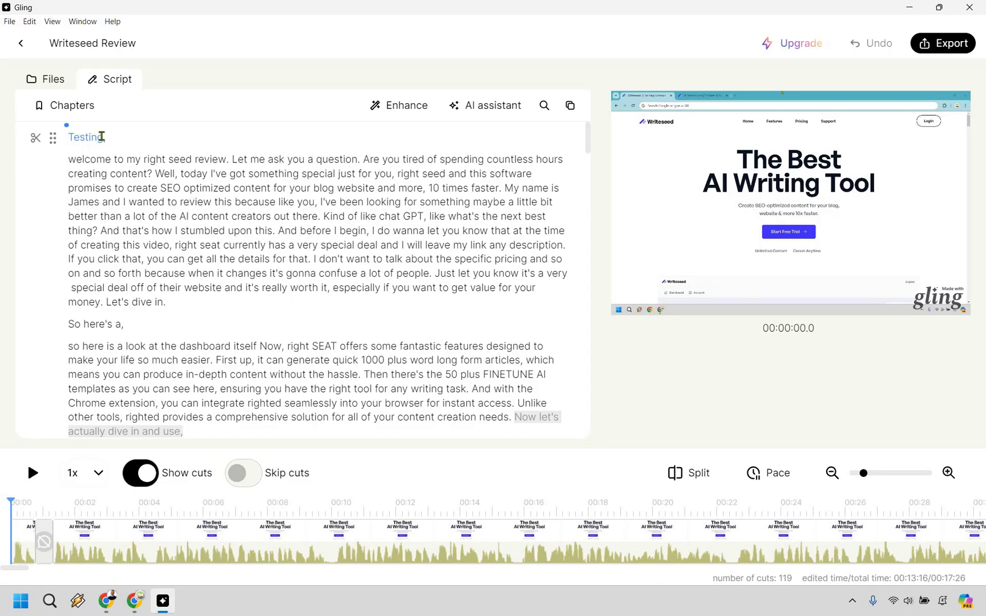
- Cut the stray opening word 'Testing' and preview the edited start from 'welcome'
{"action": "left_click_drag", "start_coordinate": [103, 137], "coordinate": [66, 137]}
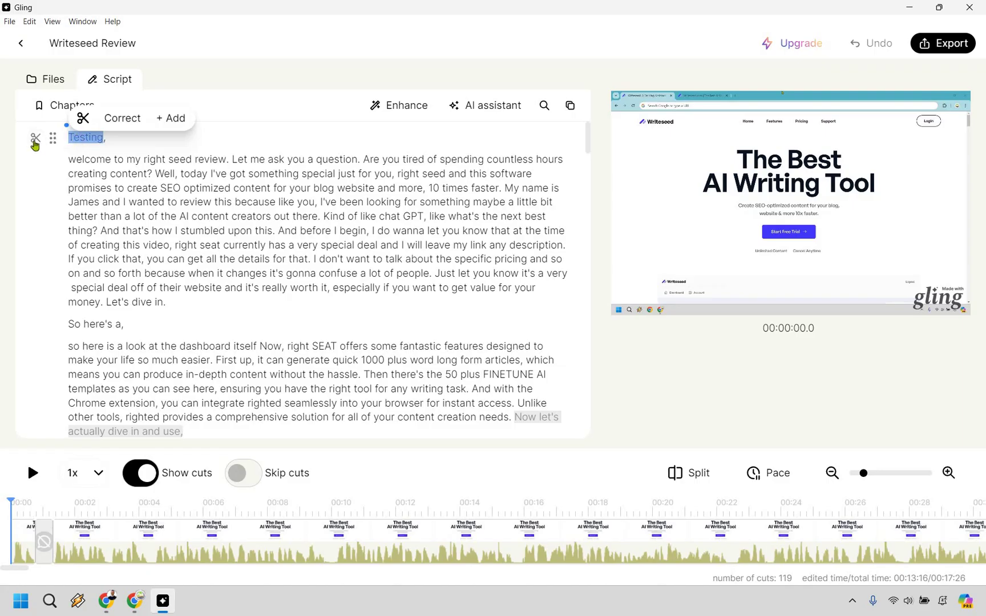
{"action": "left_click", "coordinate": [35, 140]}
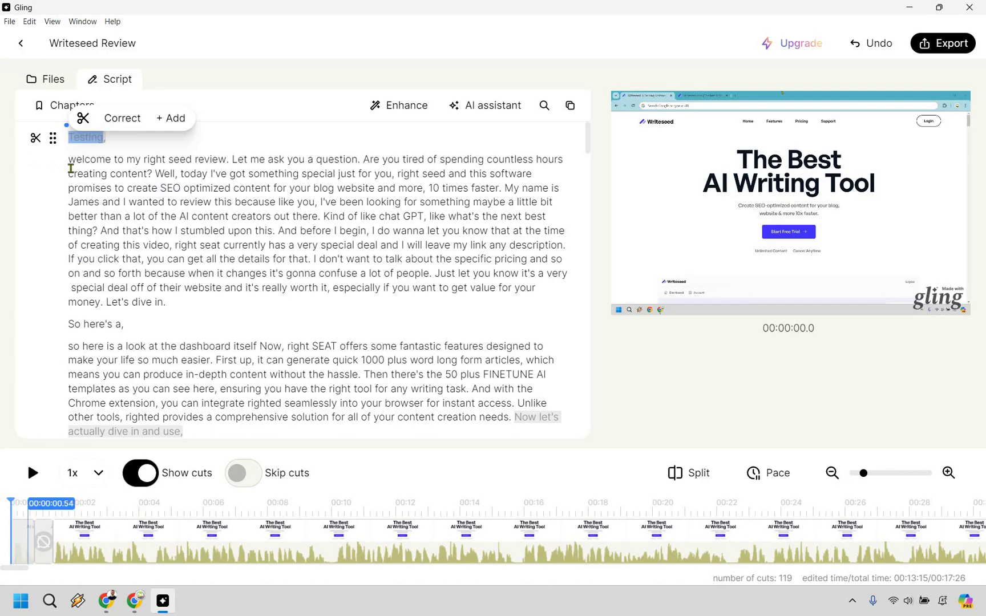
{"action": "left_click", "coordinate": [72, 160]}
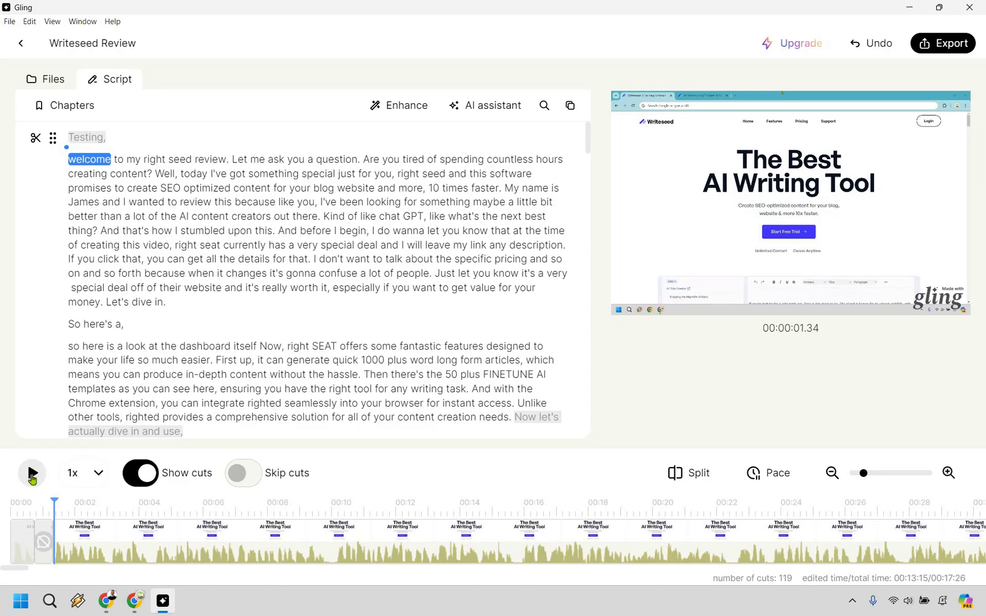
{"action": "left_click", "coordinate": [32, 477]}
{"action": "left_click", "coordinate": [32, 477]}
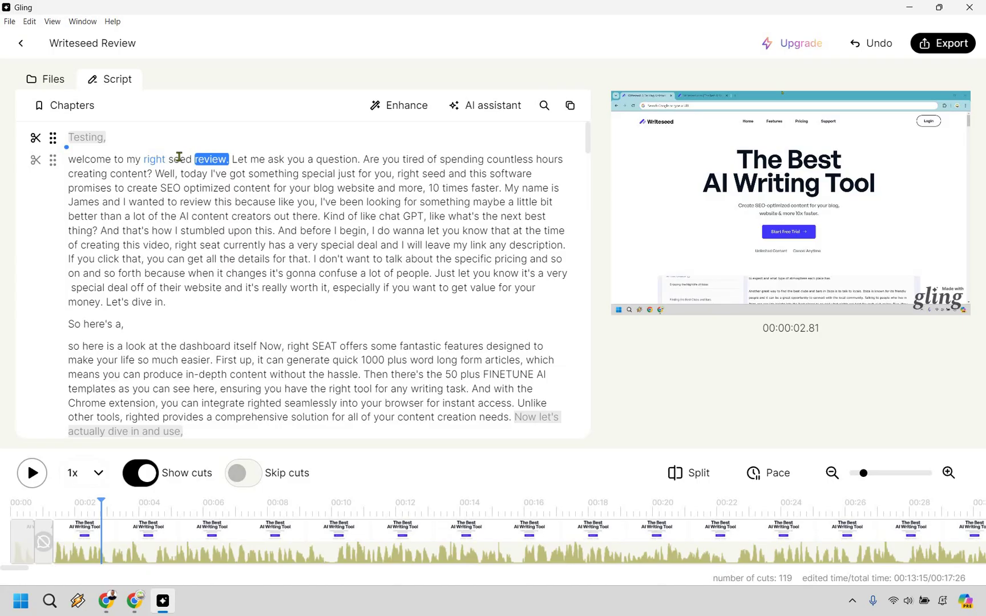
- Select the misheard 'right seed' and enter 'Writeseed' as its correction
{"action": "left_click_drag", "start_coordinate": [179, 156], "coordinate": [205, 173]}
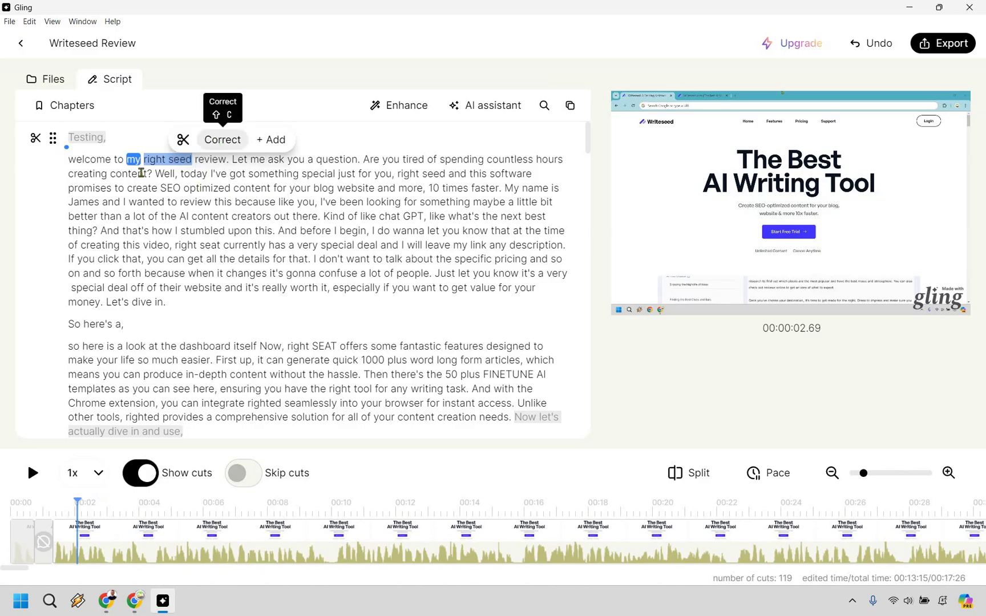
{"action": "left_click", "coordinate": [146, 159]}
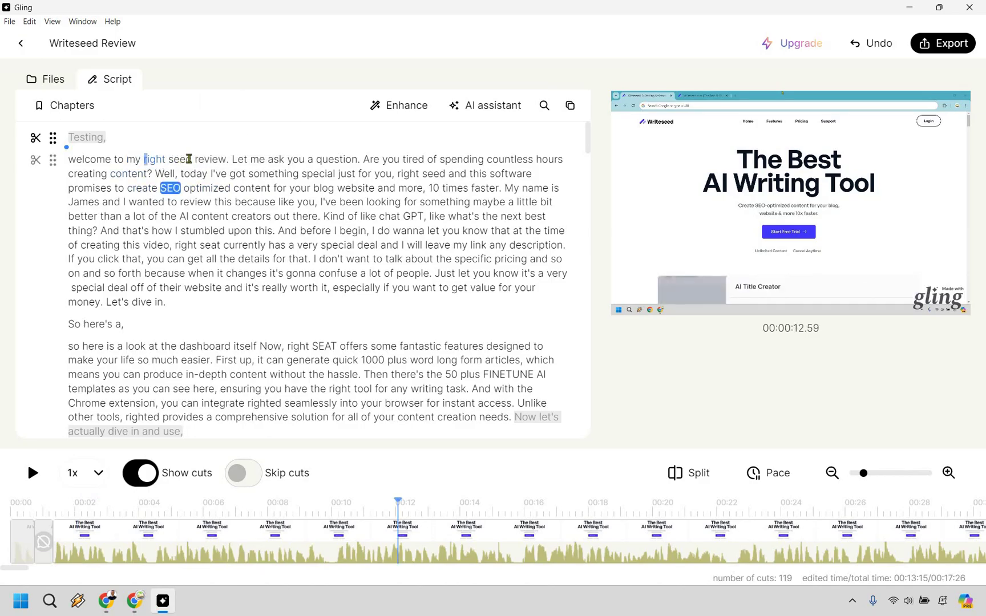
{"action": "left_click_drag", "start_coordinate": [189, 159], "coordinate": [213, 141]}
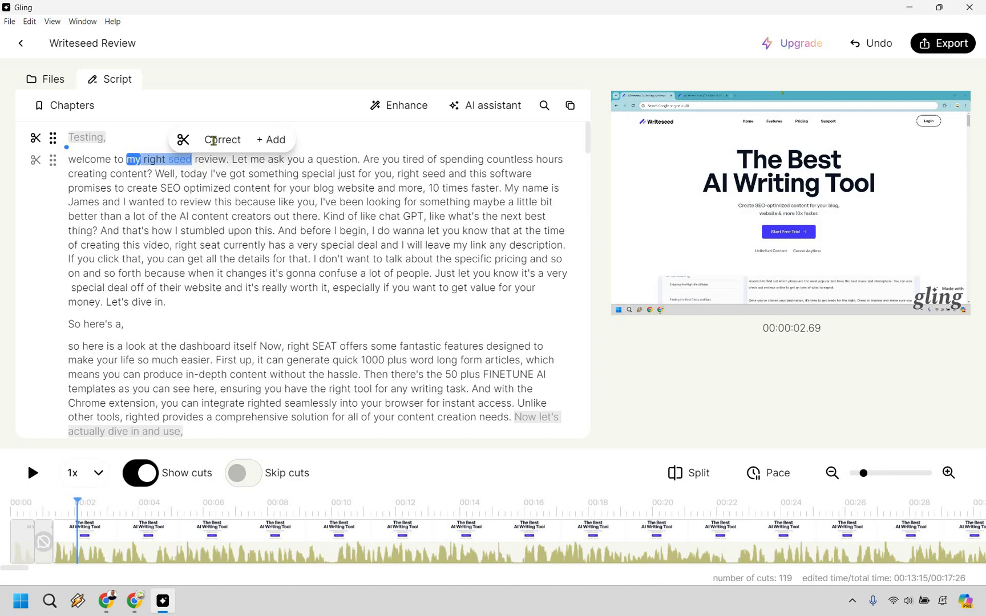
{"action": "left_click", "coordinate": [214, 141]}
{"action": "double_click", "coordinate": [214, 137]}
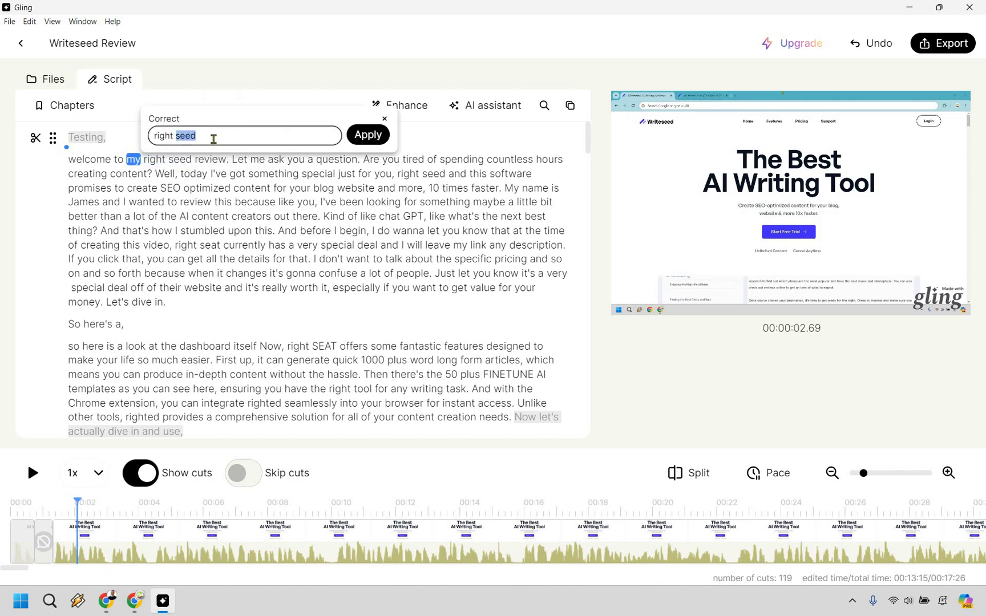
{"action": "key", "text": "ctrl+a"}
{"action": "type", "text": "Writeseed"}
- Apply the 'Writeseed' correction and bring up the Enhance toggles
{"action": "left_click", "coordinate": [370, 136]}
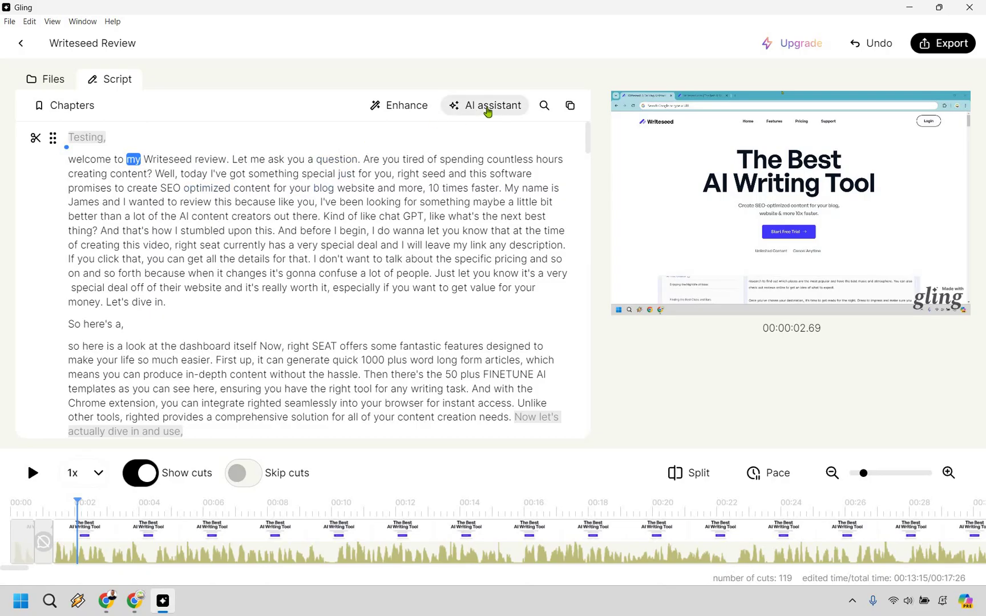
{"action": "left_click", "coordinate": [488, 111]}
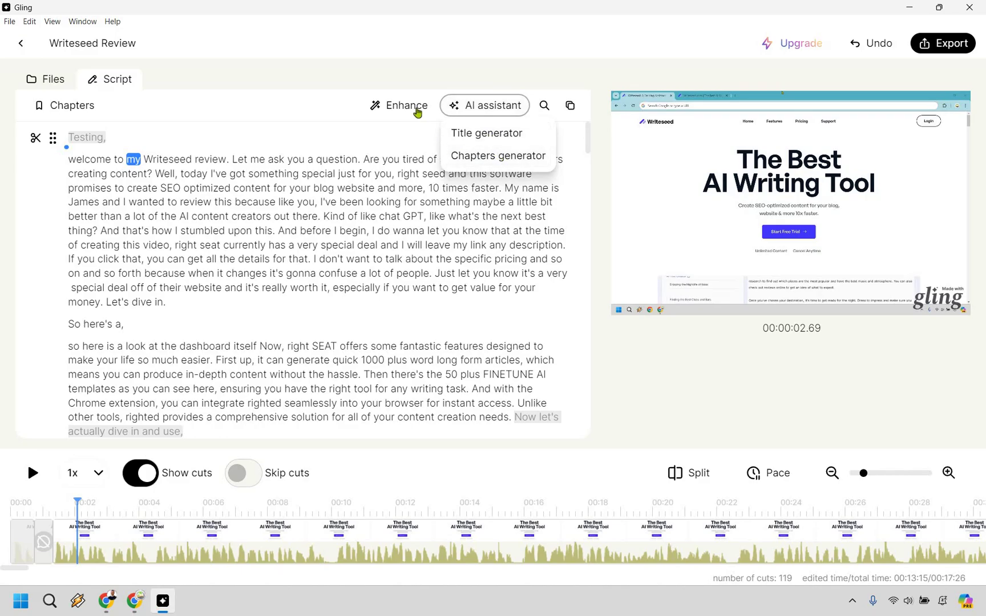
{"action": "left_click", "coordinate": [418, 112]}
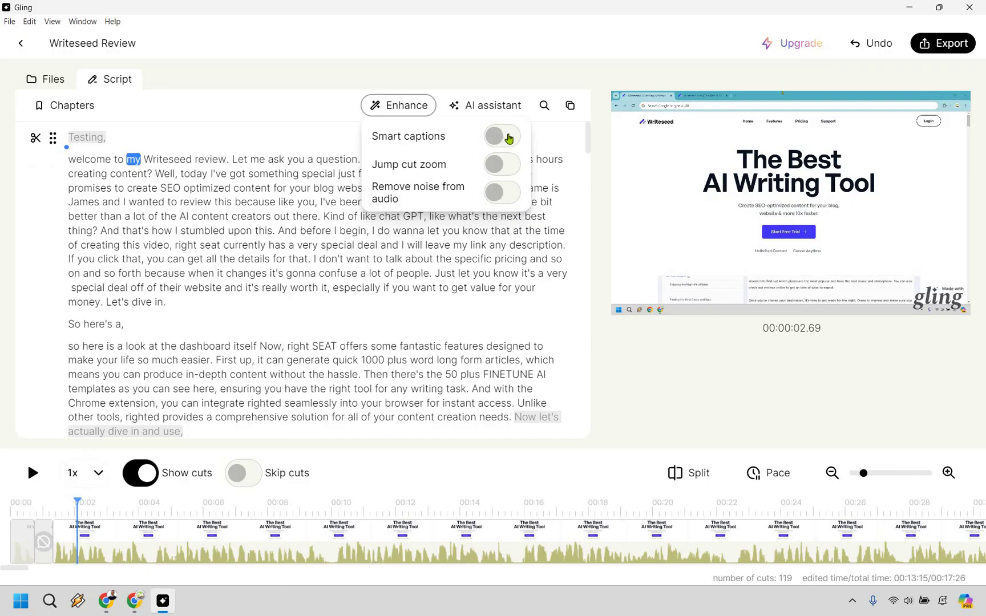
- Turn on Smart captions and play the video briefly from 'welcome'
{"action": "left_click", "coordinate": [509, 138]}
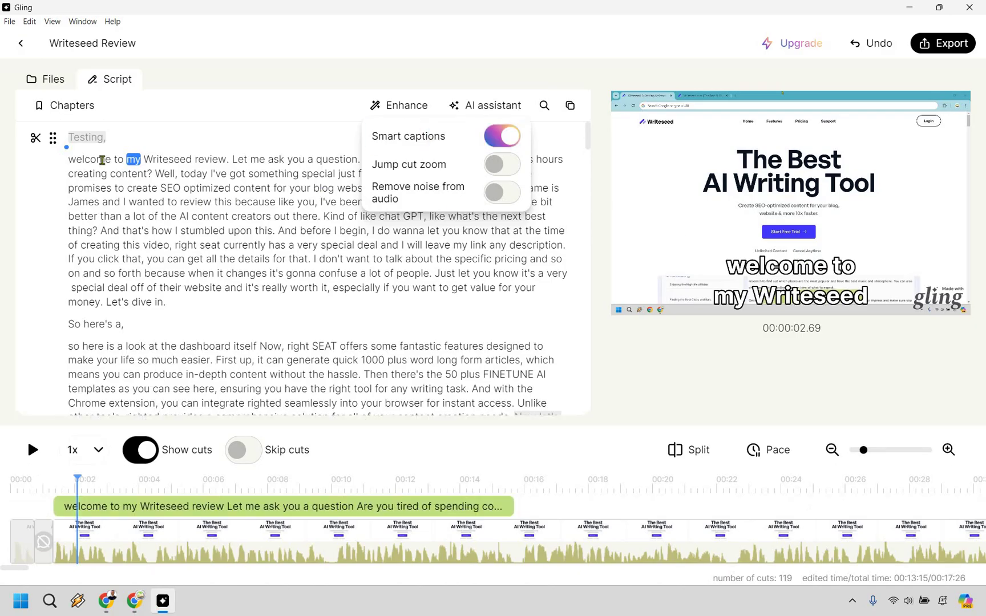
{"action": "left_click", "coordinate": [102, 161]}
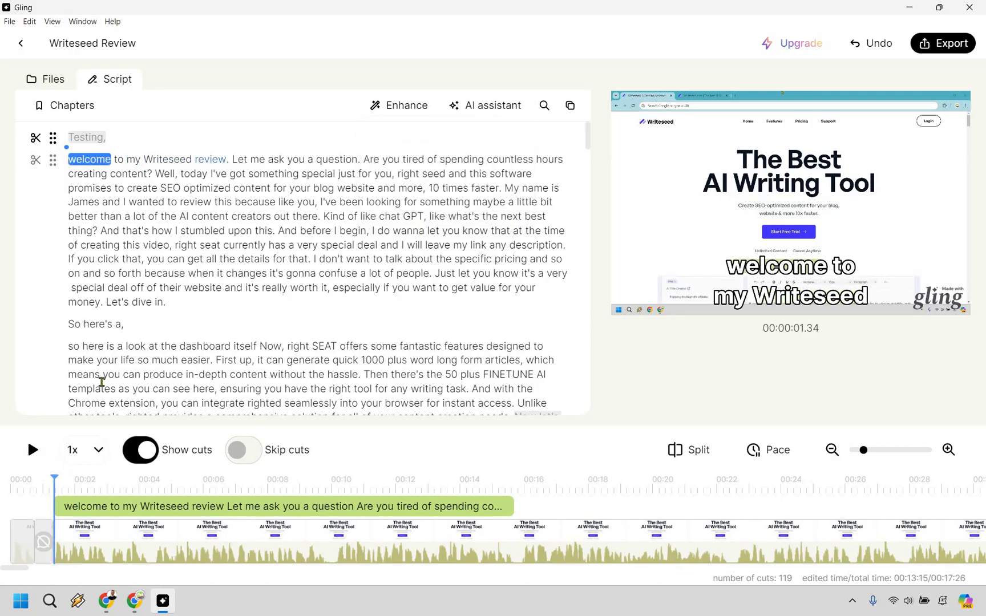
{"action": "left_click", "coordinate": [32, 454]}
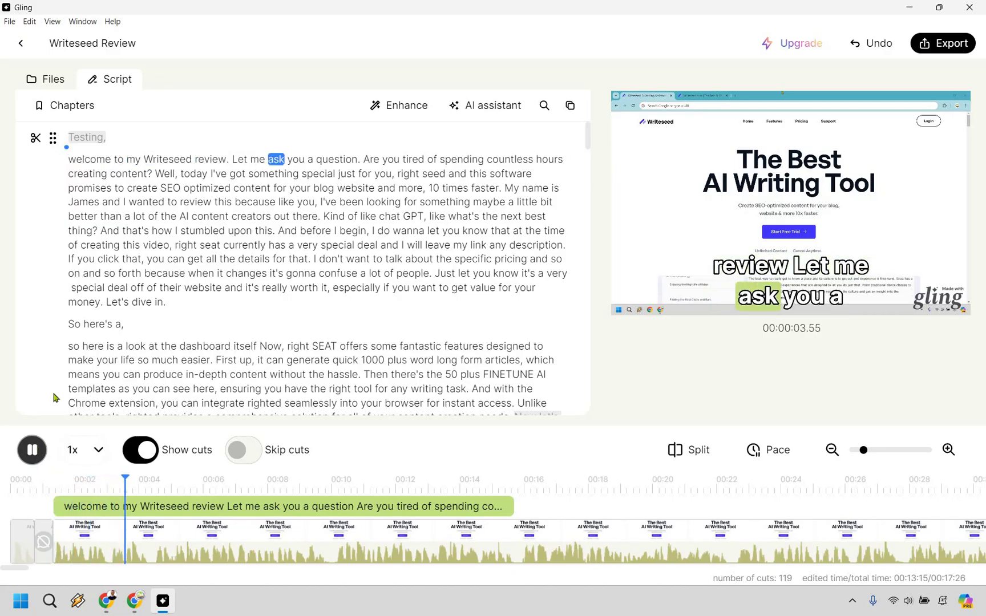
{"action": "key", "text": "space"}
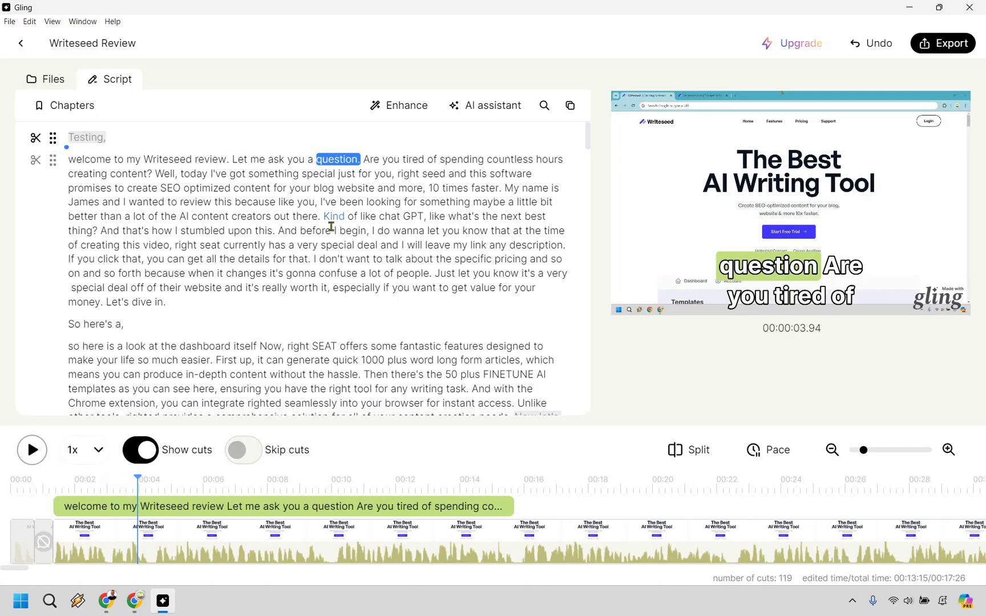
- Cut the false-start line 'So here's a,' bringing edited time to 00:13:14
{"action": "scroll", "coordinate": [331, 228], "scroll_direction": "down", "scroll_amount": 3}
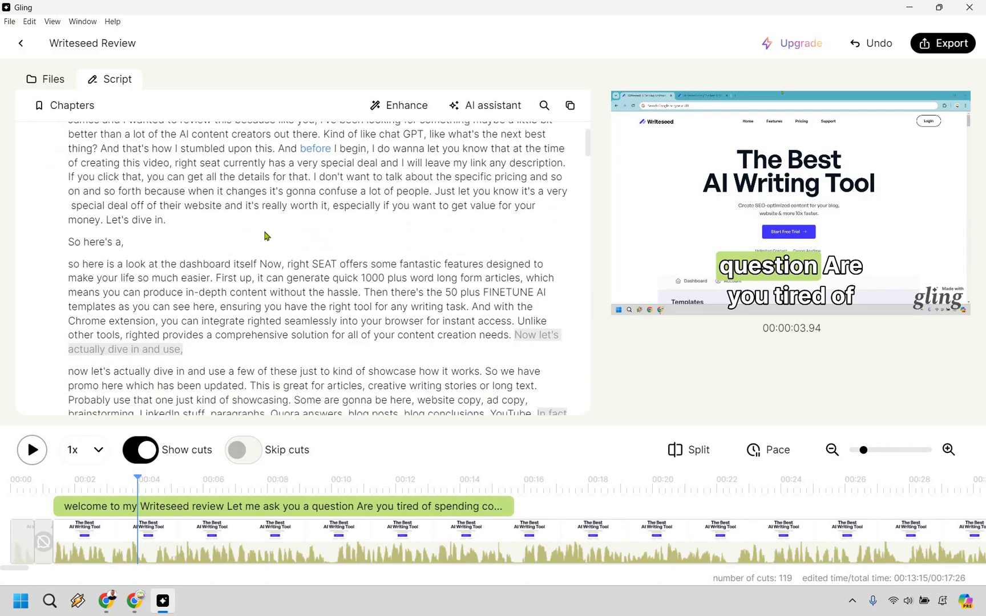
{"action": "scroll", "coordinate": [131, 277], "scroll_direction": "up", "scroll_amount": 2}
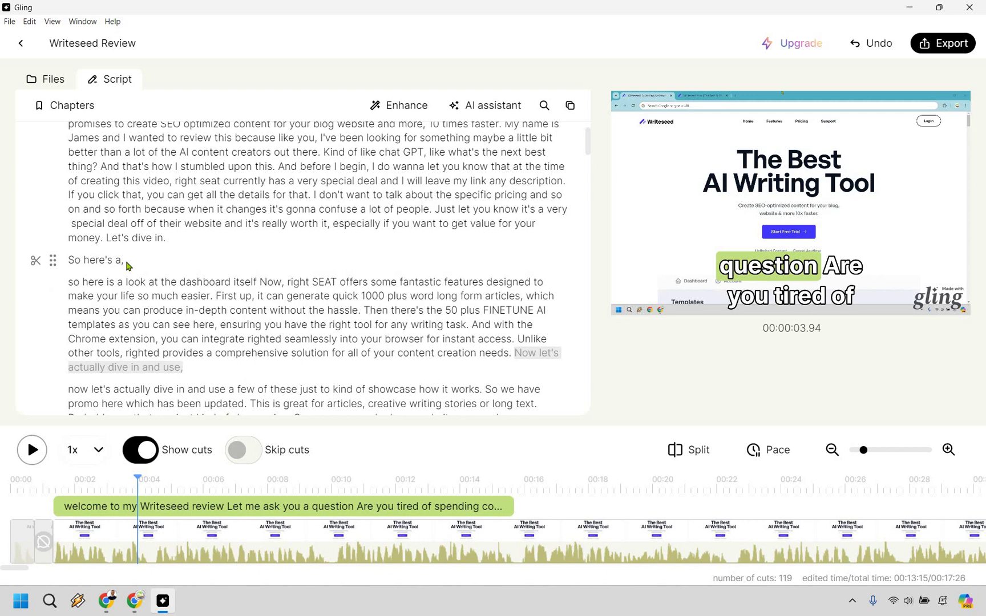
{"action": "left_click_drag", "start_coordinate": [124, 260], "coordinate": [73, 260]}
{"action": "left_click", "coordinate": [37, 264]}
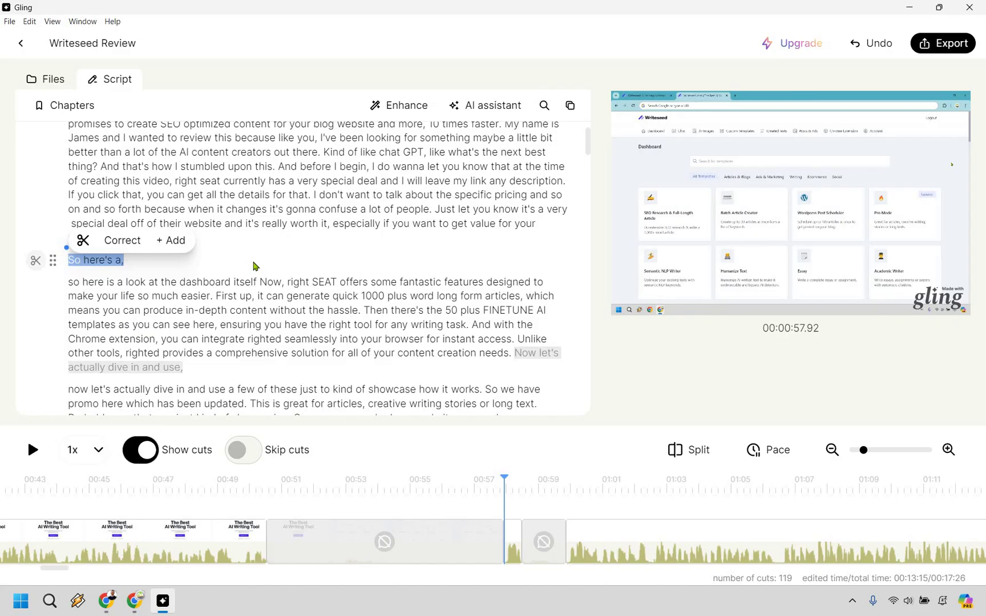
{"action": "key", "text": "Delete"}
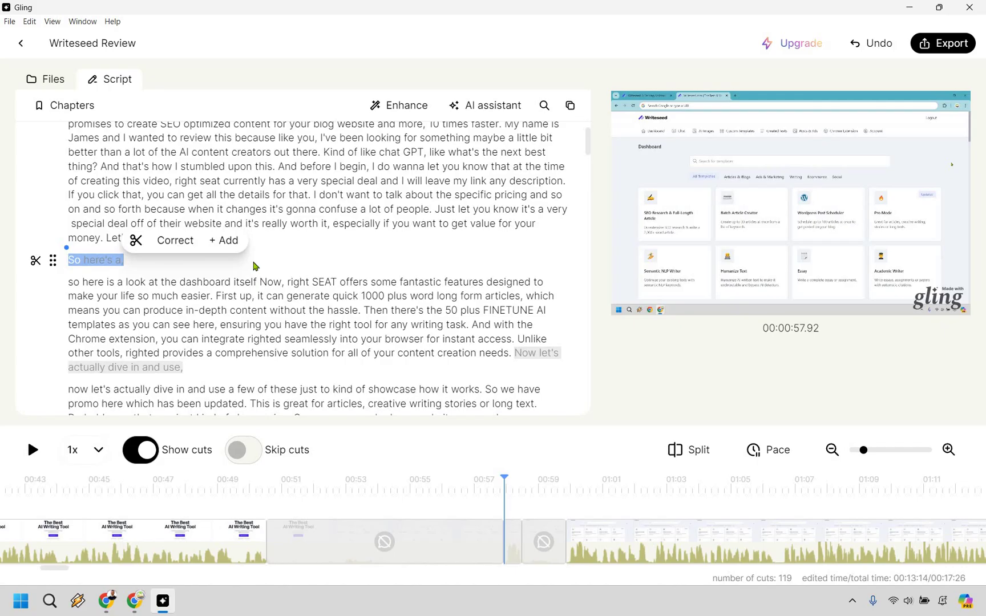
{"action": "left_click", "coordinate": [302, 253]}
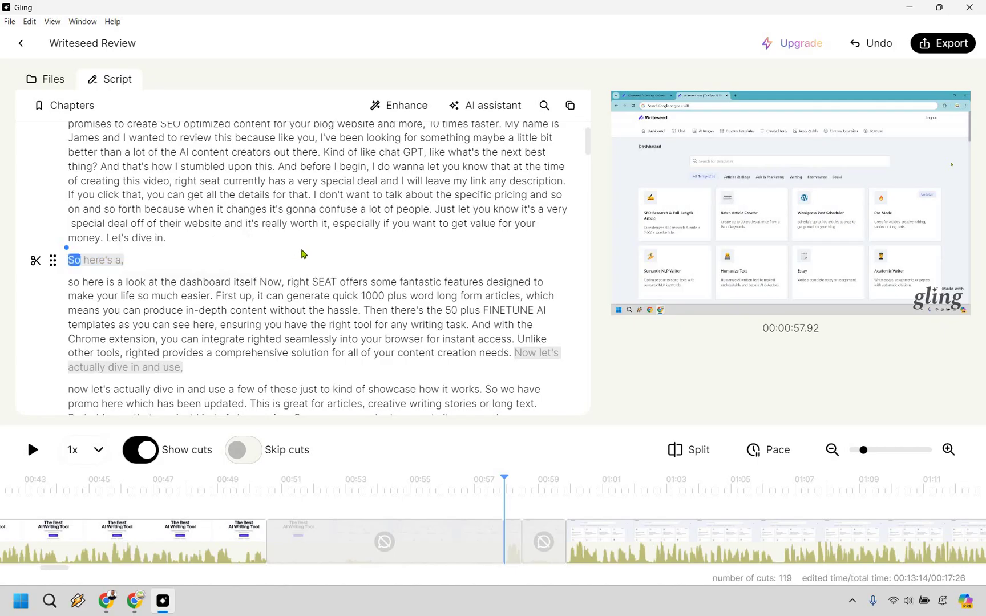
- Jump playback to 'In fact I love YouTube so much' at 00:02:03.53, then scroll further down the script
{"action": "scroll", "coordinate": [302, 250], "scroll_direction": "down", "scroll_amount": 1}
{"action": "scroll", "coordinate": [302, 250], "scroll_direction": "down", "scroll_amount": 1}
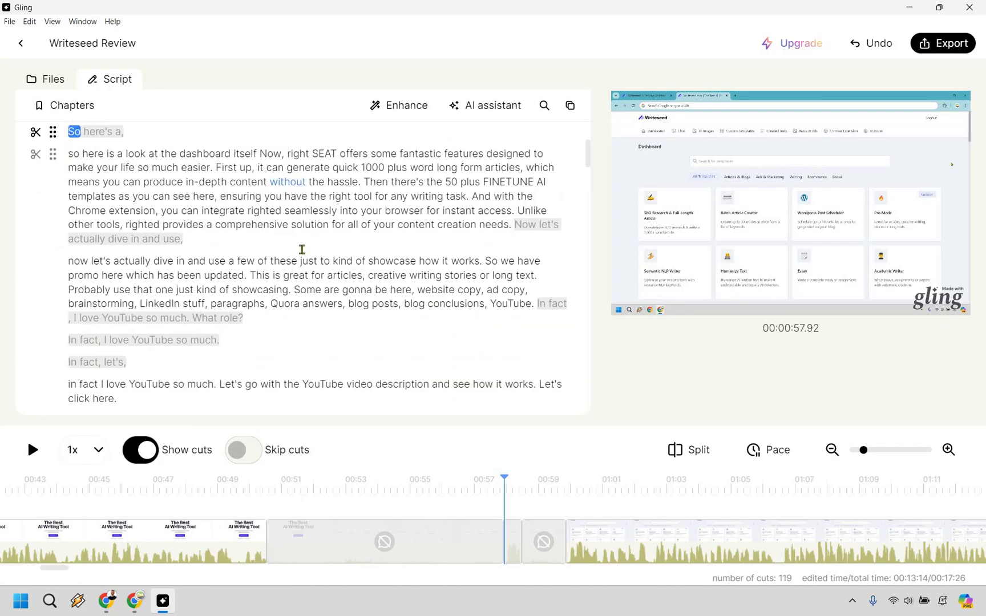
{"action": "scroll", "coordinate": [303, 254], "scroll_direction": "down", "scroll_amount": 1}
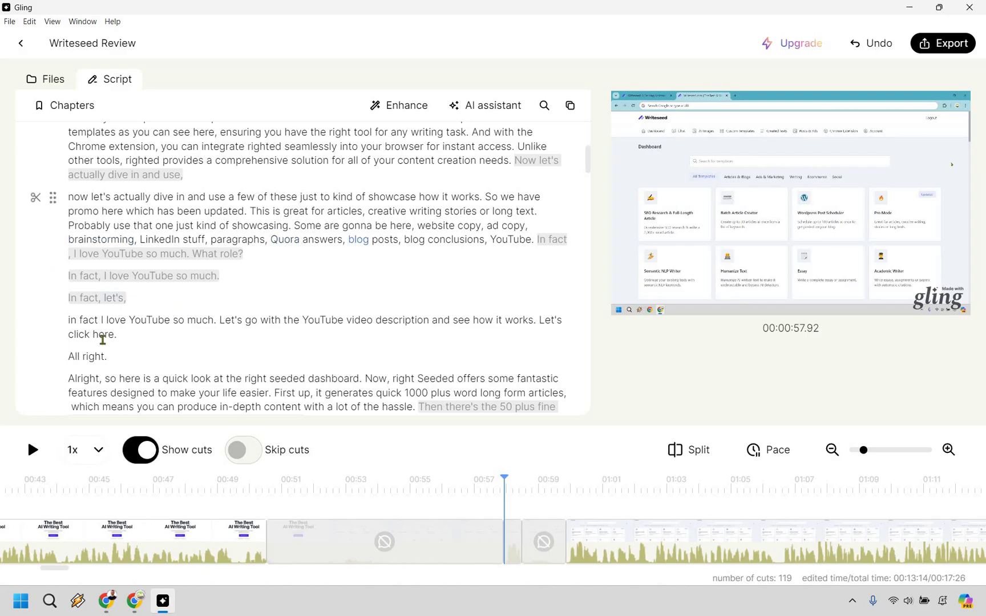
{"action": "left_click", "coordinate": [70, 320]}
{"action": "scroll", "coordinate": [320, 256], "scroll_direction": "down", "scroll_amount": 3}
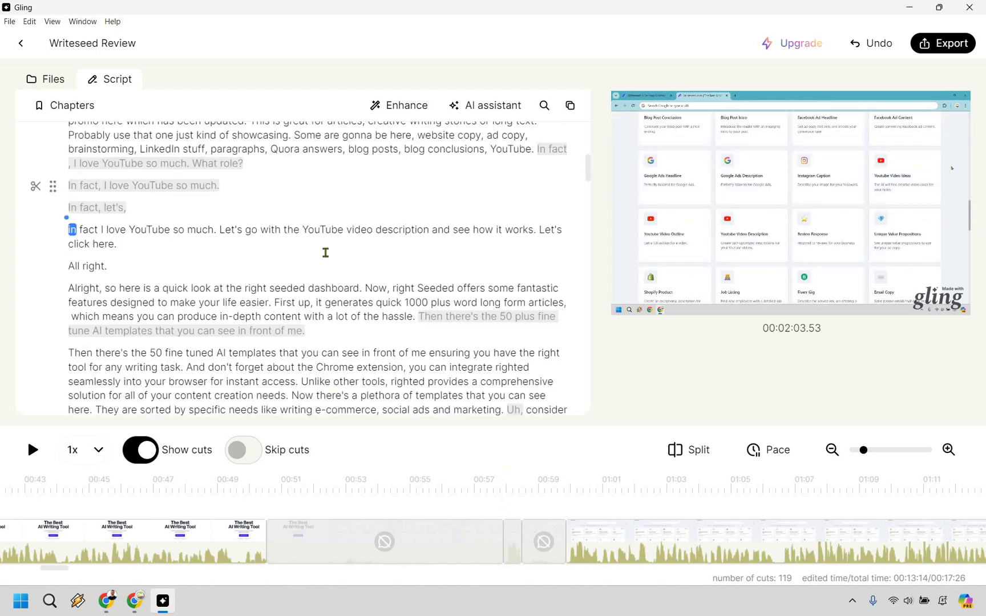
{"action": "scroll", "coordinate": [470, 204], "scroll_direction": "down", "scroll_amount": 2}
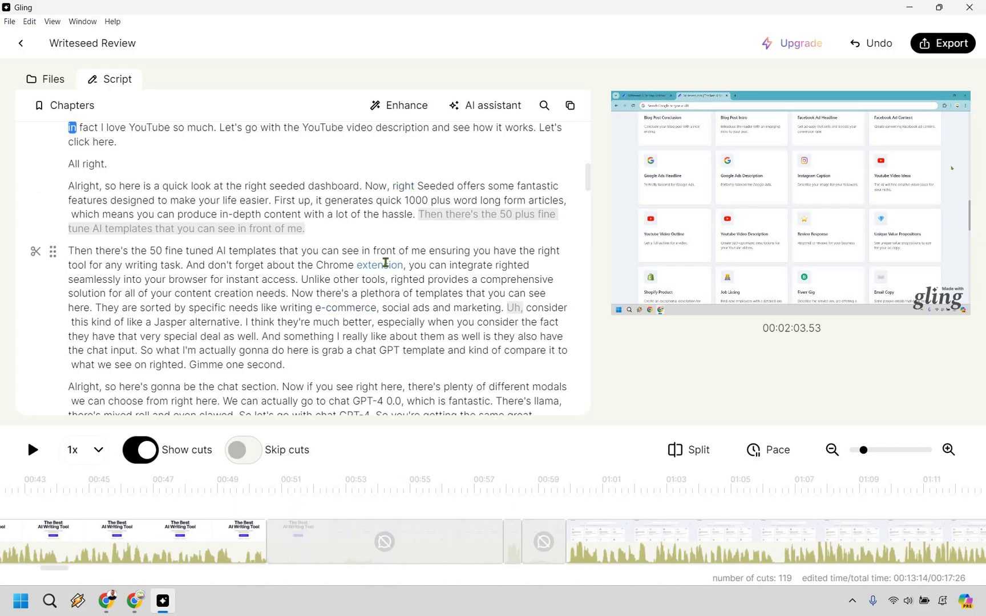
{"action": "scroll", "coordinate": [386, 263], "scroll_direction": "down", "scroll_amount": 3}
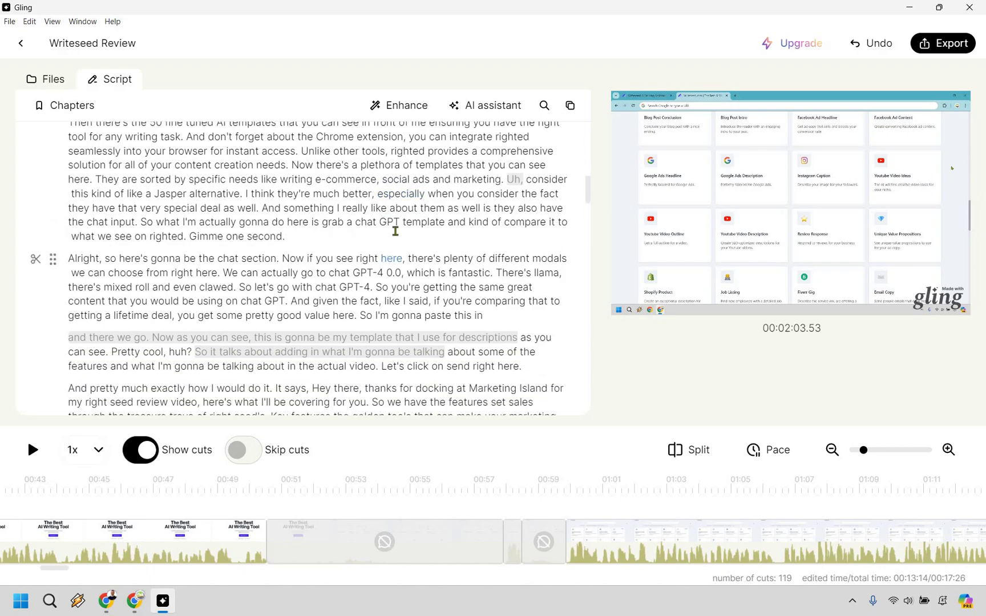
{"action": "scroll", "coordinate": [395, 231], "scroll_direction": "down", "scroll_amount": 1}
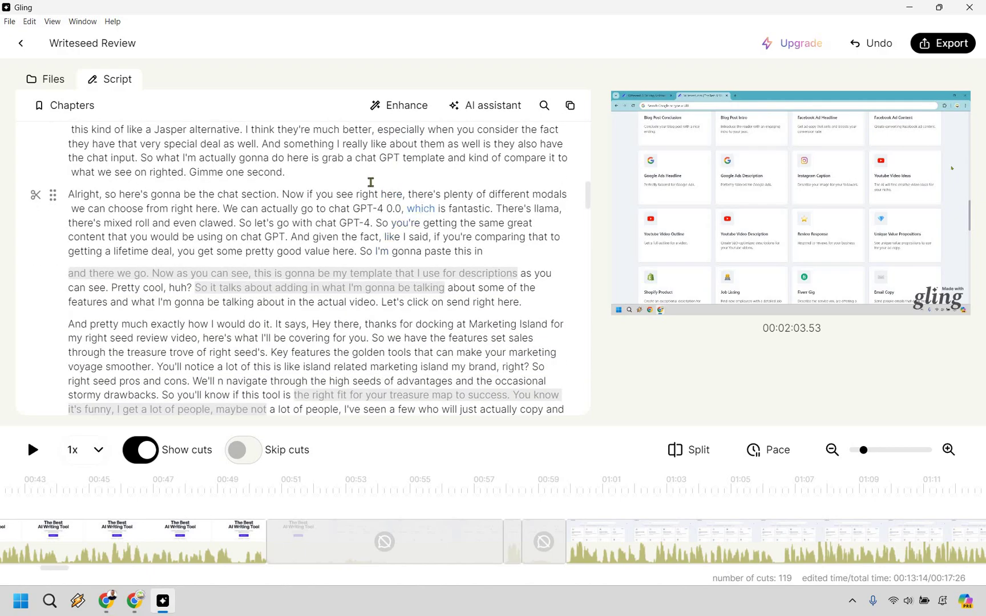
{"action": "scroll", "coordinate": [434, 189], "scroll_direction": "down", "scroll_amount": 1}
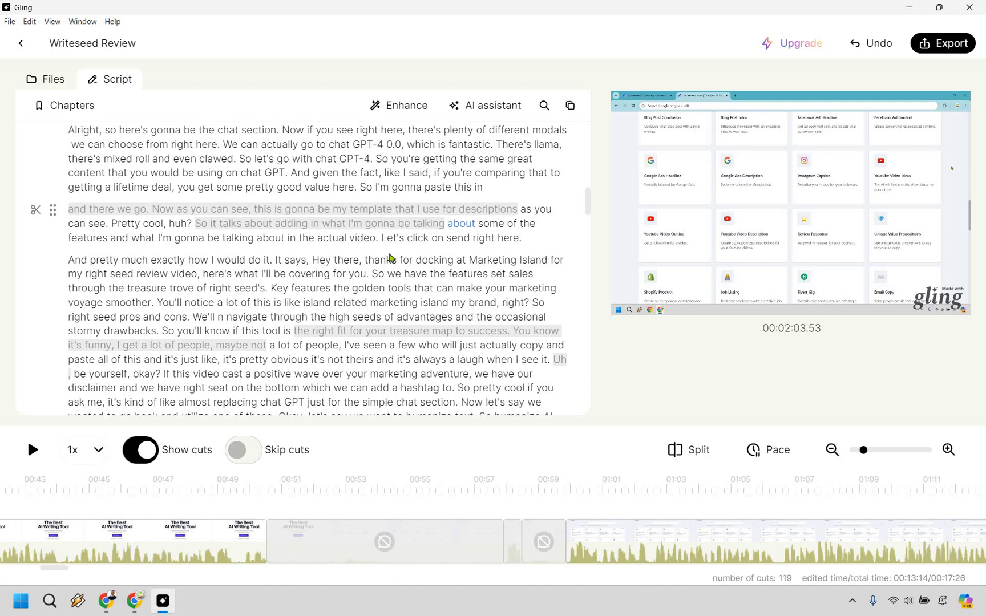
{"action": "scroll", "coordinate": [390, 252], "scroll_direction": "down", "scroll_amount": 1}
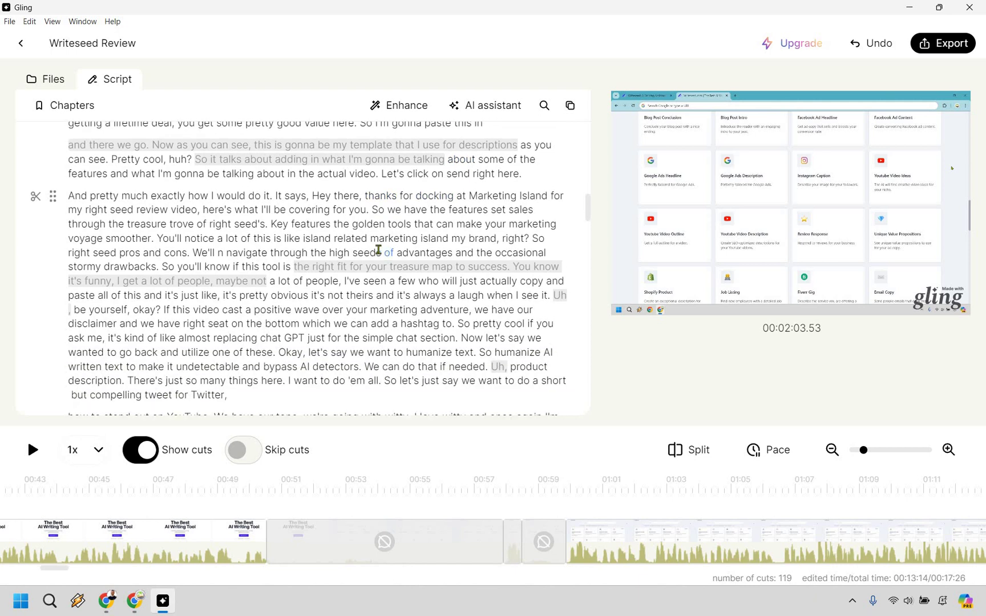
- Cut the 05:33 paragraph from 'the right fit' to 'maybe not', then undo to restore its auto-cuts
{"action": "left_click", "coordinate": [286, 269]}
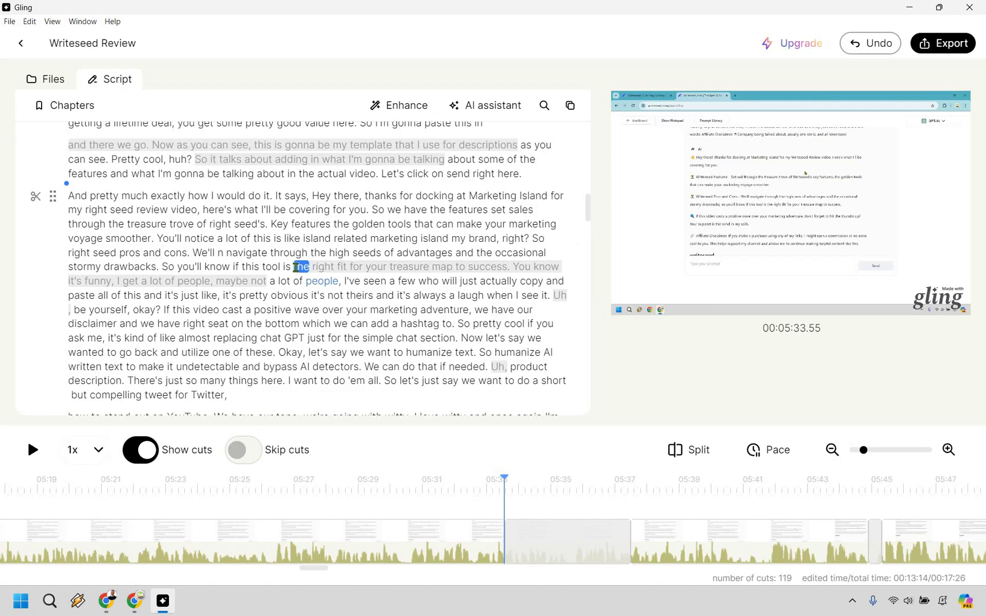
{"action": "left_click", "coordinate": [266, 281], "text": "shift"}
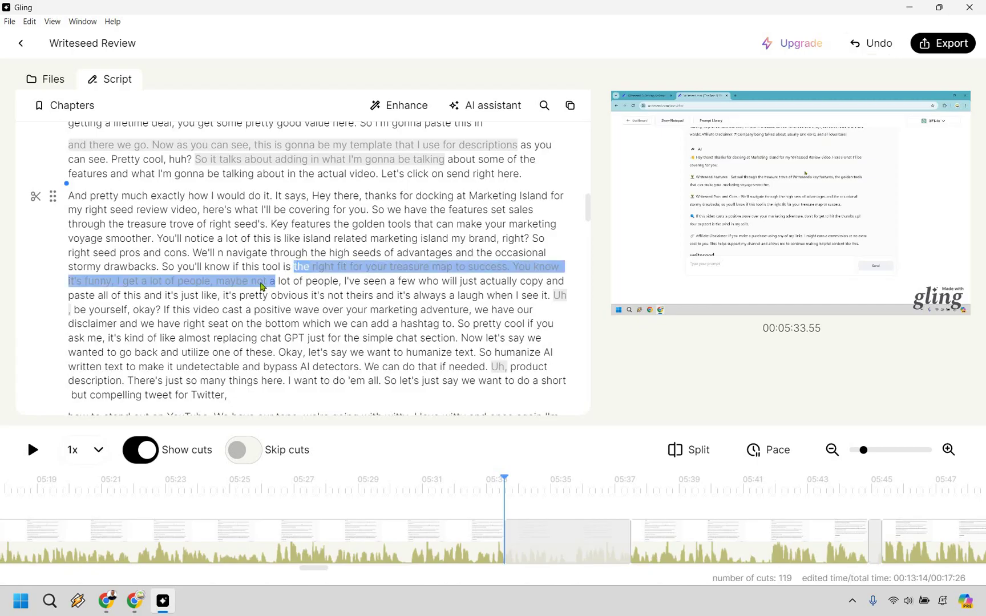
{"action": "left_click", "coordinate": [36, 198]}
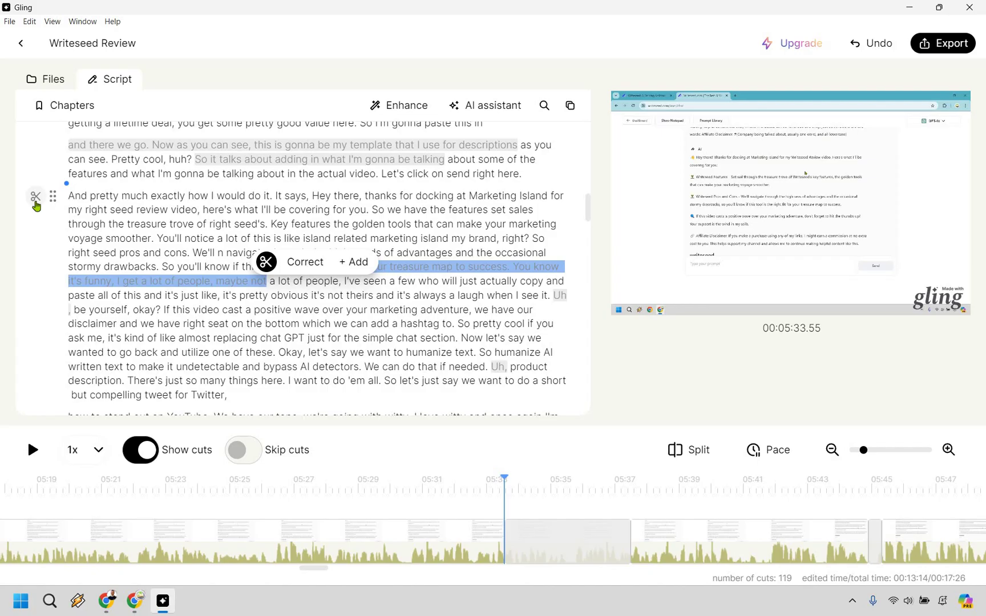
{"action": "left_click", "coordinate": [36, 200]}
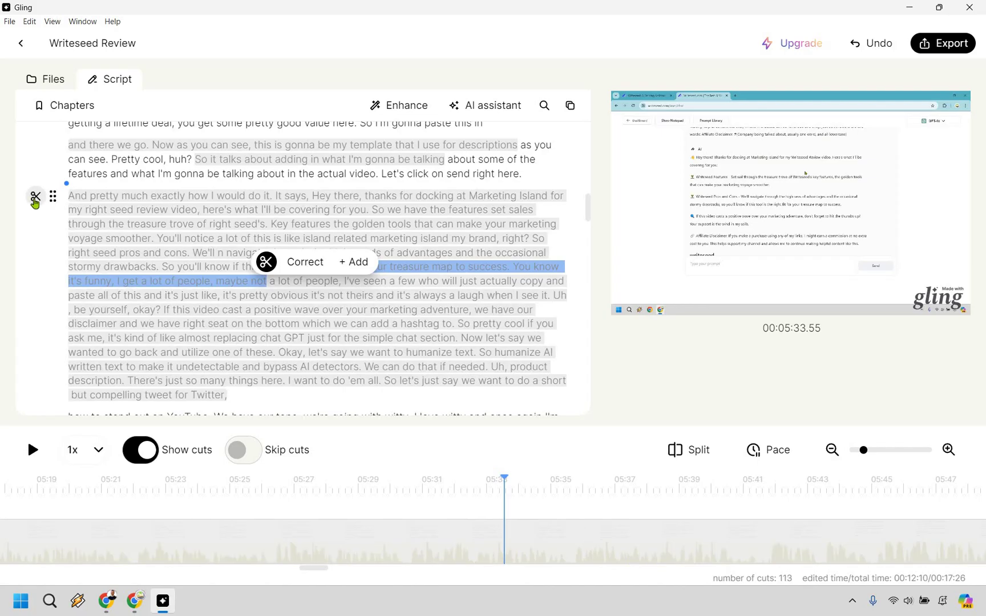
{"action": "key", "text": "ctrl+z"}
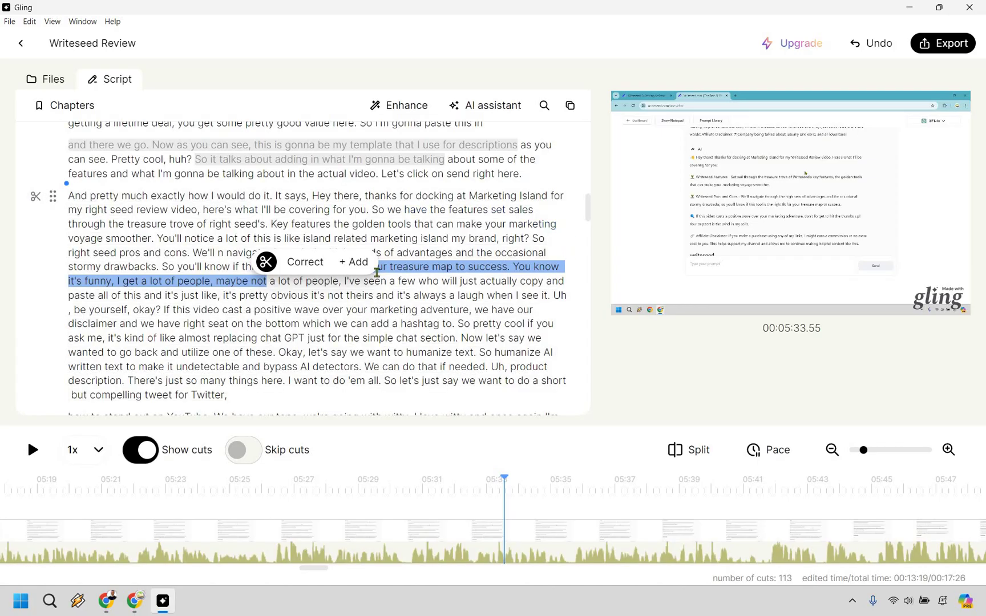
{"action": "left_click", "coordinate": [377, 273]}
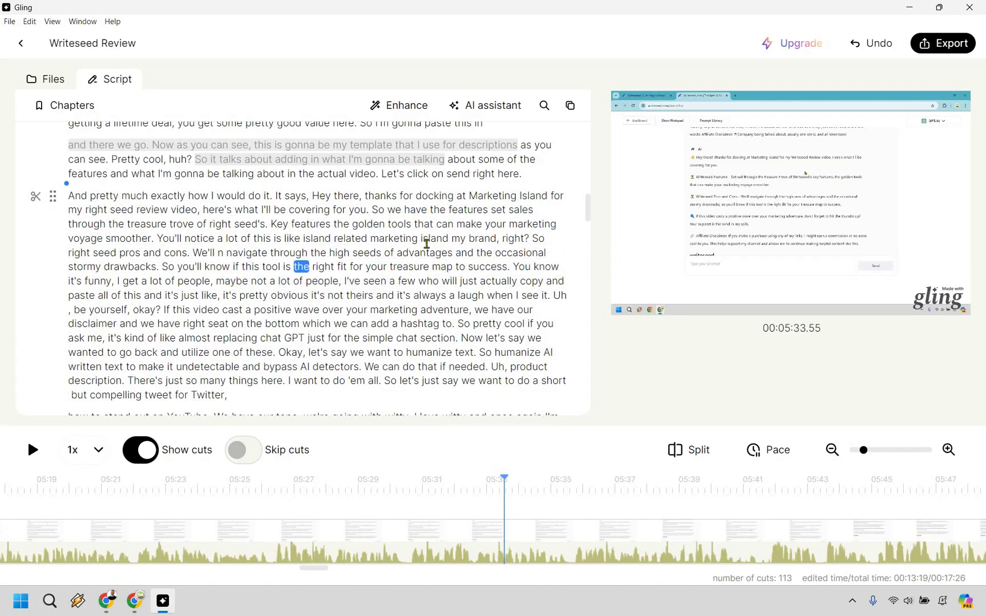
{"action": "left_click", "coordinate": [879, 44]}
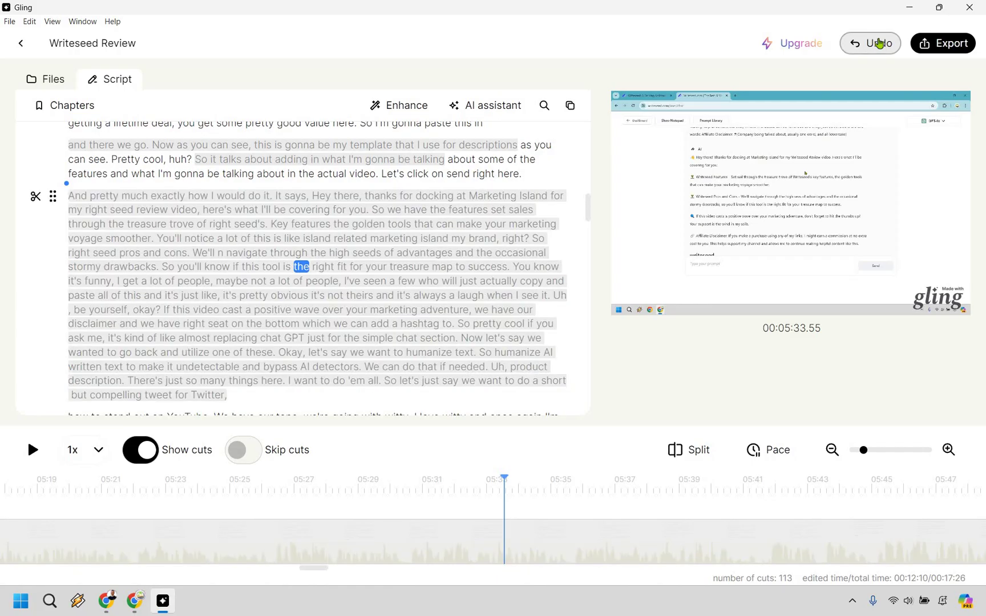
{"action": "key", "text": "ctrl+z"}
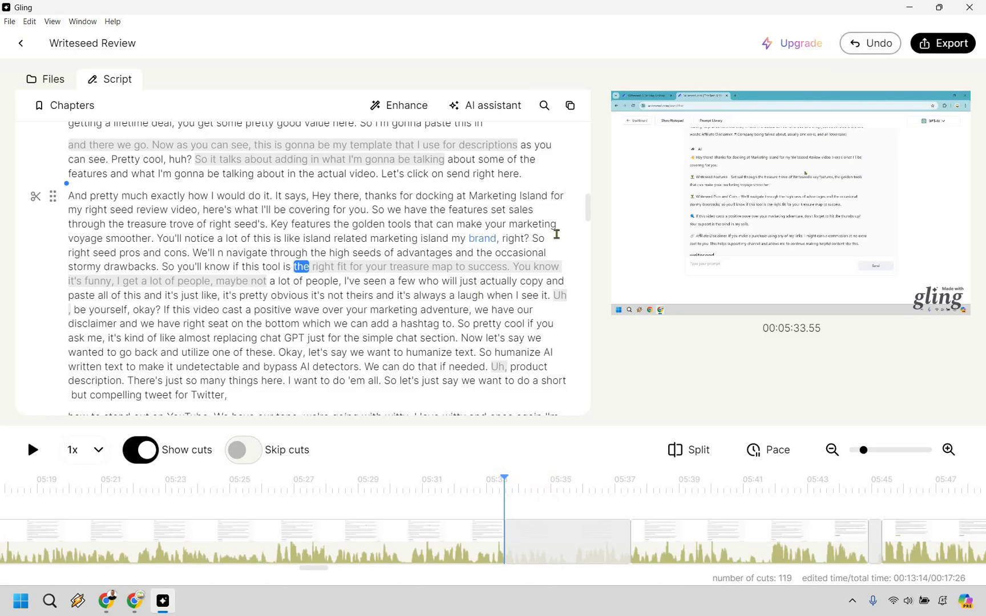
- Scroll the script to the underwater basket weaving and golf slicing paragraphs
{"action": "scroll", "coordinate": [557, 234], "scroll_direction": "down", "scroll_amount": 1}
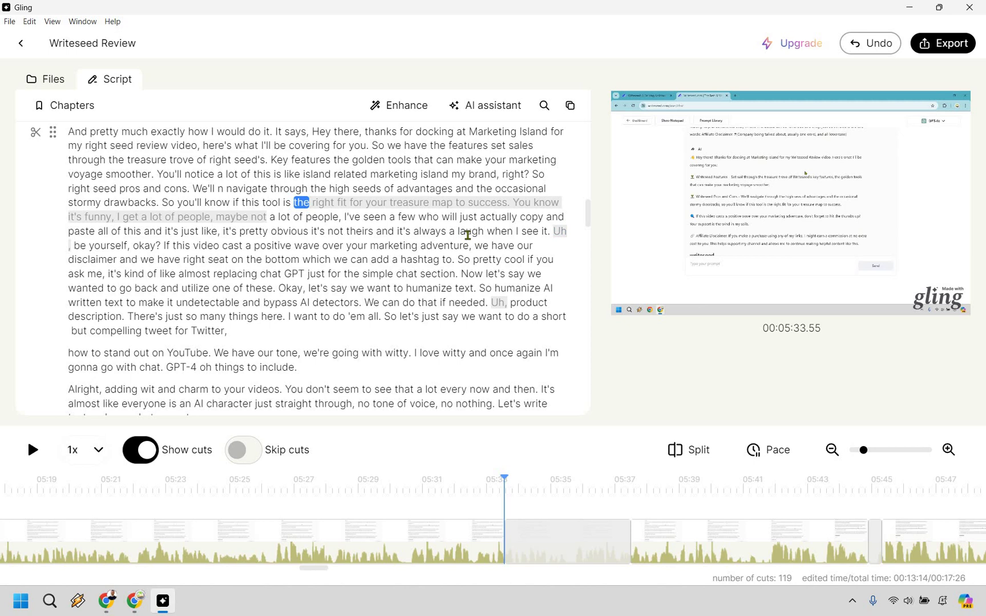
{"action": "scroll", "coordinate": [468, 235], "scroll_direction": "down", "scroll_amount": 1}
{"action": "scroll", "coordinate": [473, 223], "scroll_direction": "down", "scroll_amount": 1}
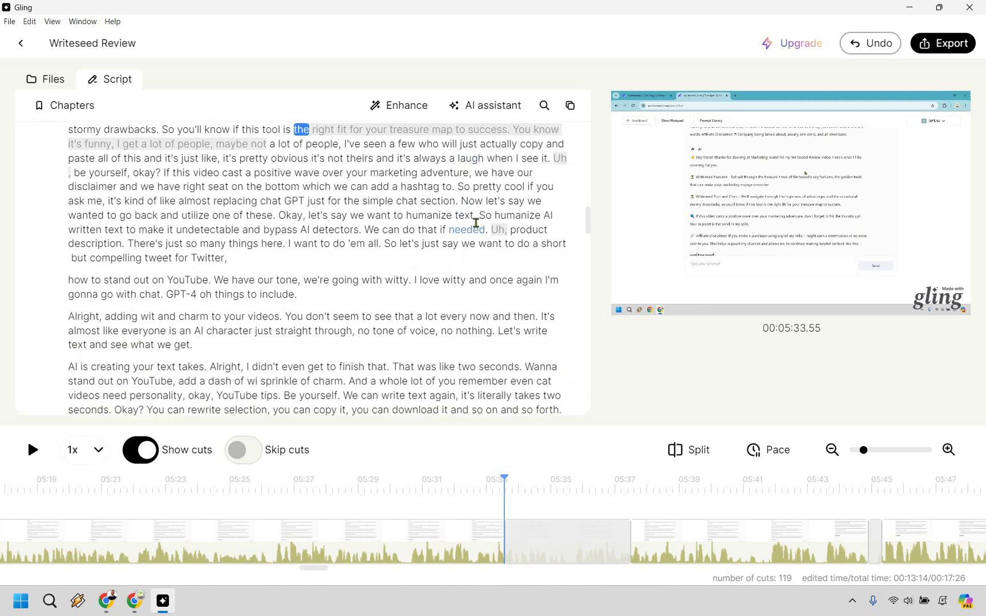
{"action": "scroll", "coordinate": [537, 171], "scroll_direction": "up", "scroll_amount": 1}
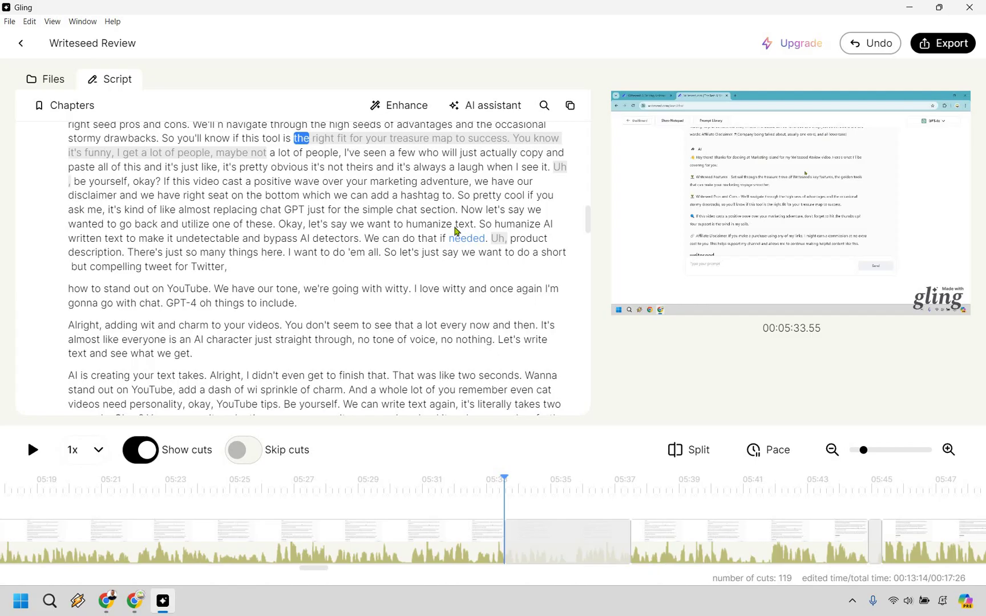
{"action": "scroll", "coordinate": [455, 226], "scroll_direction": "down", "scroll_amount": 4}
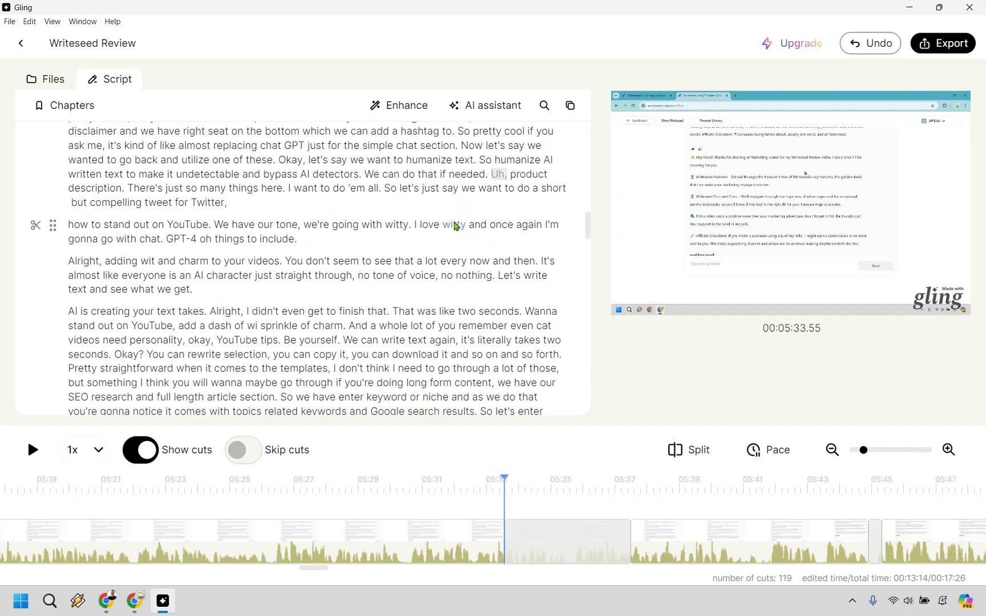
{"action": "scroll", "coordinate": [505, 197], "scroll_direction": "down", "scroll_amount": 2}
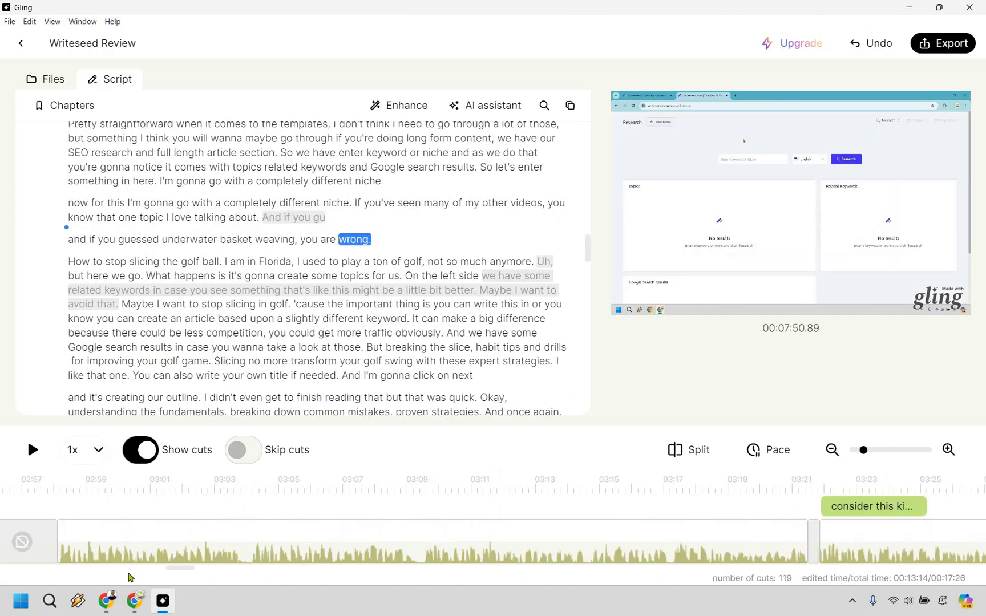
{"action": "scroll", "coordinate": [129, 577], "scroll_direction": "left", "scroll_amount": 10}
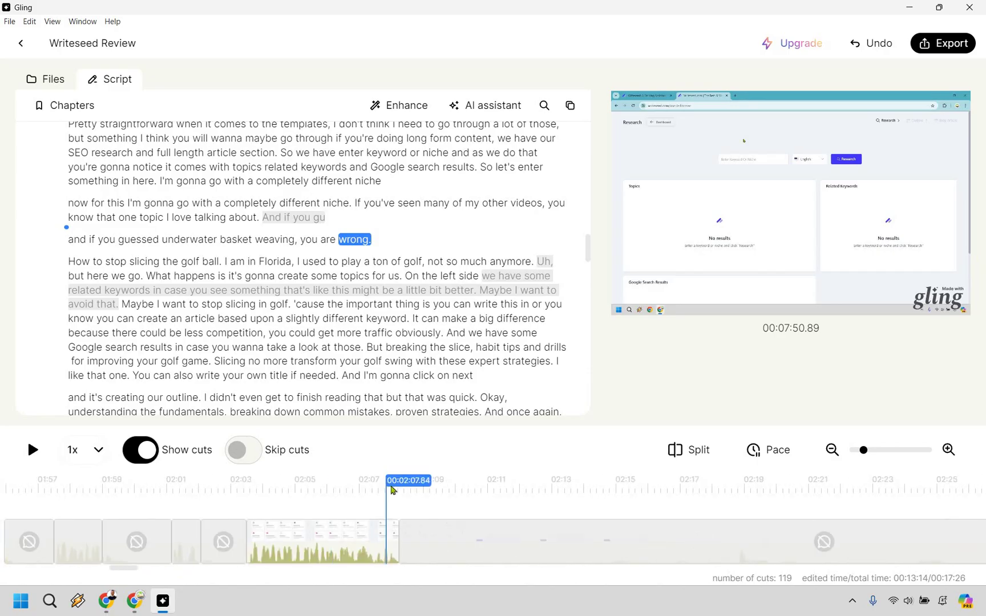
- Jump playback past 02:07 and 03:40 to the word 'there's' at 00:03:14.74
{"action": "left_click", "coordinate": [385, 487]}
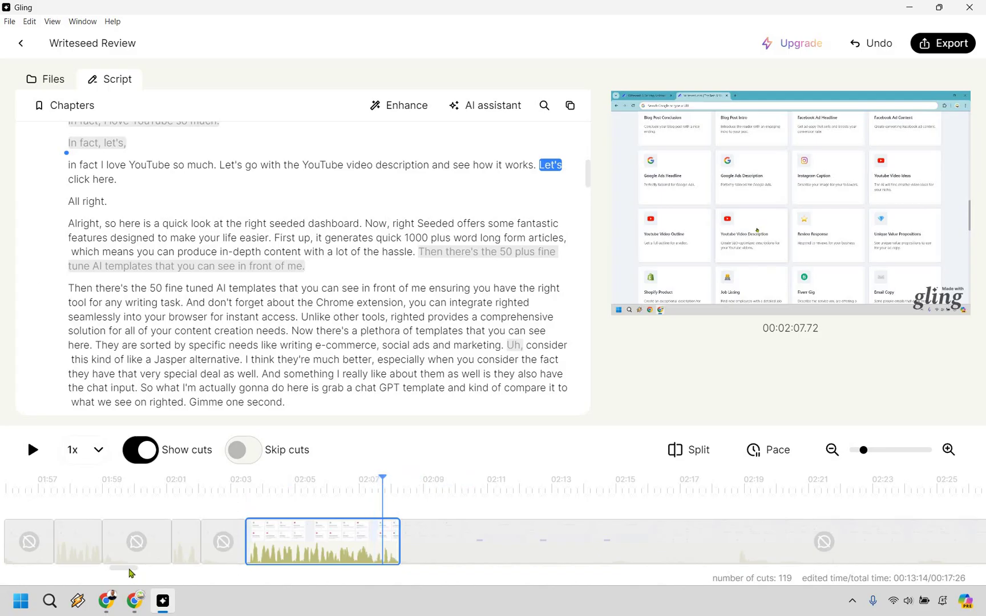
{"action": "scroll", "coordinate": [159, 573], "scroll_direction": "right", "scroll_amount": 10}
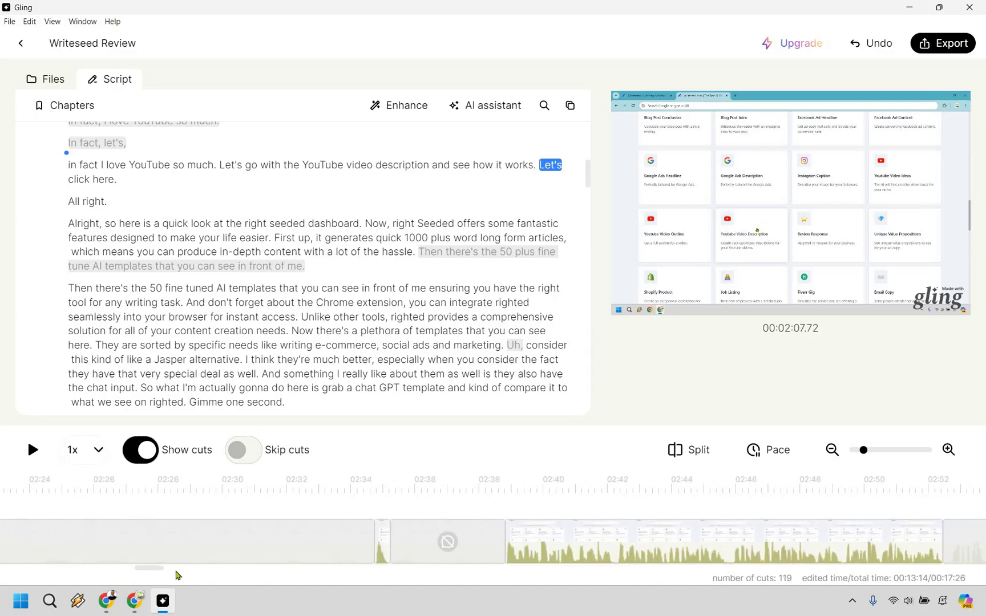
{"action": "scroll", "coordinate": [194, 574], "scroll_direction": "right", "scroll_amount": 10}
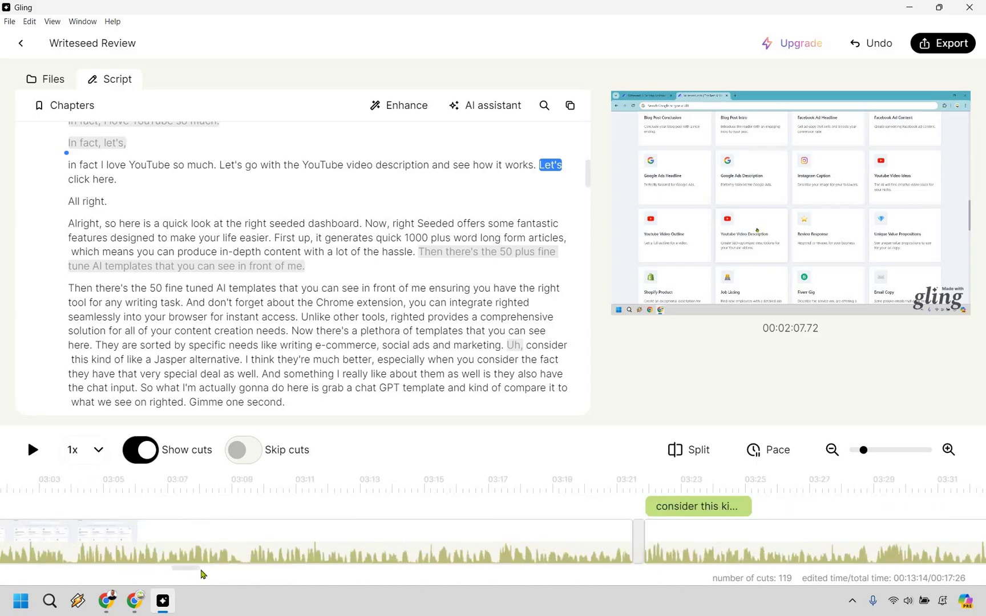
{"action": "scroll", "coordinate": [213, 573], "scroll_direction": "right", "scroll_amount": 7}
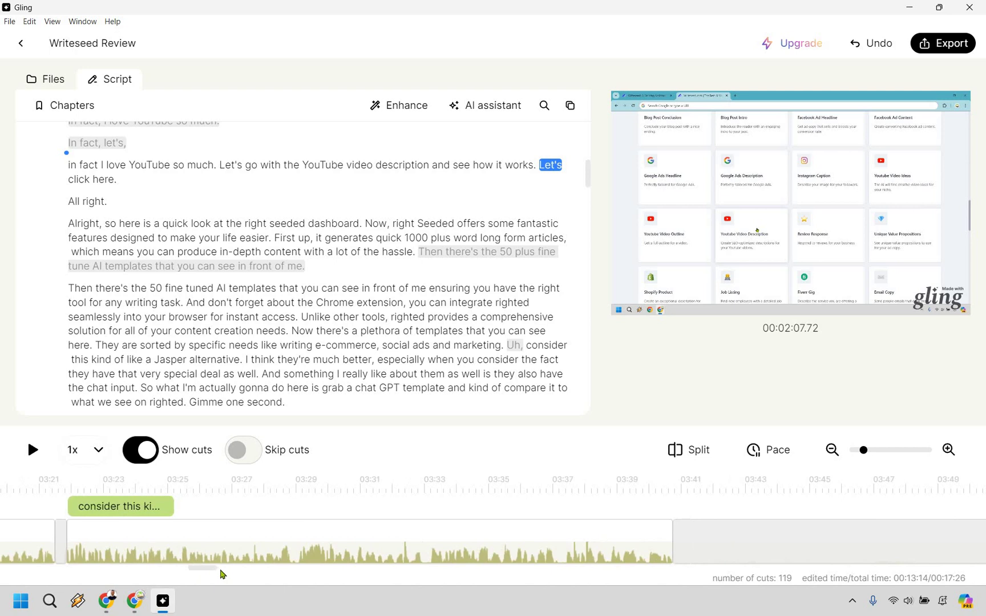
{"action": "left_click", "coordinate": [294, 531]}
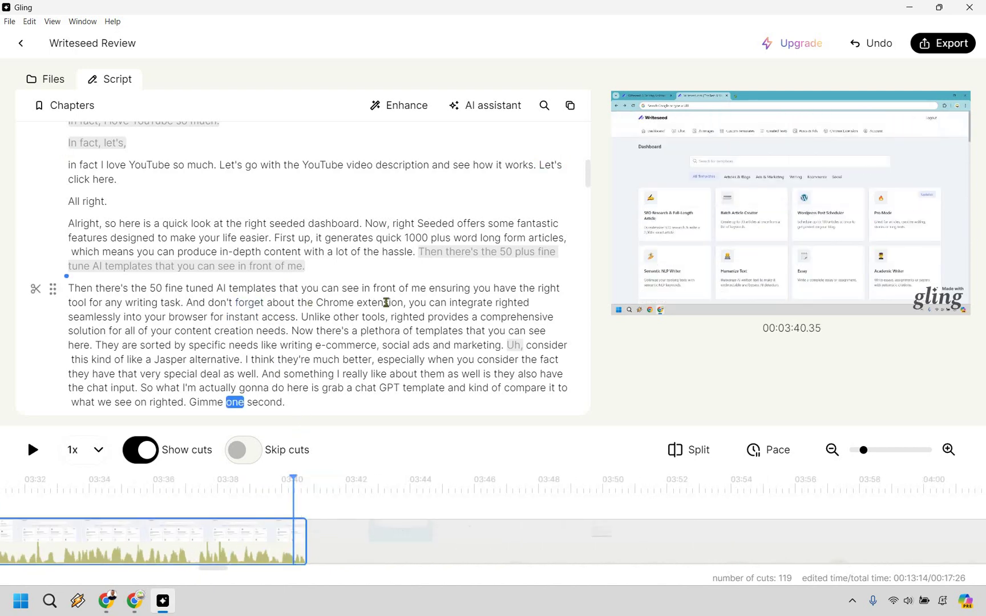
{"action": "left_click", "coordinate": [345, 330]}
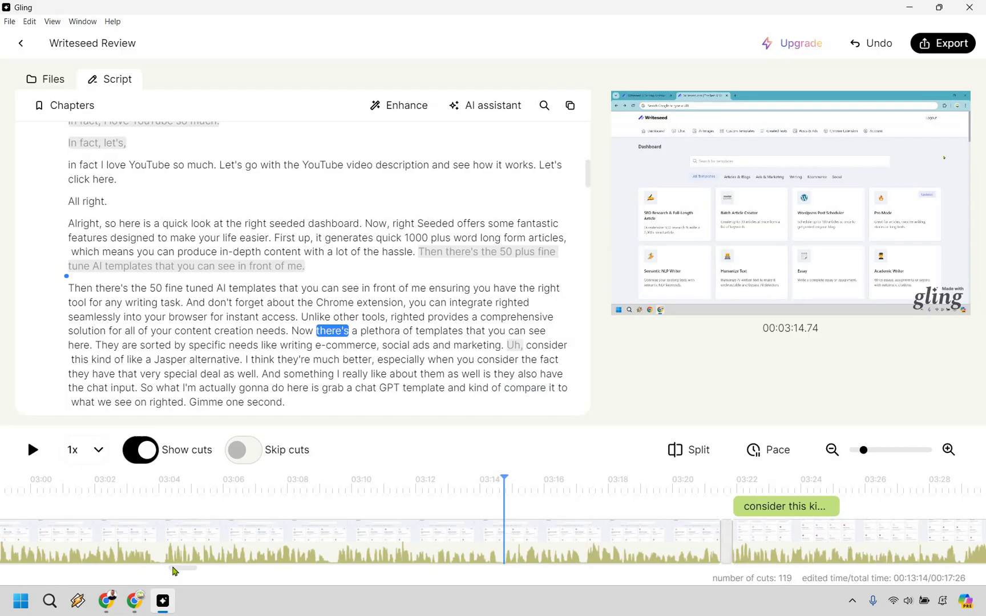
{"action": "scroll", "coordinate": [213, 573], "scroll_direction": "right", "scroll_amount": 5}
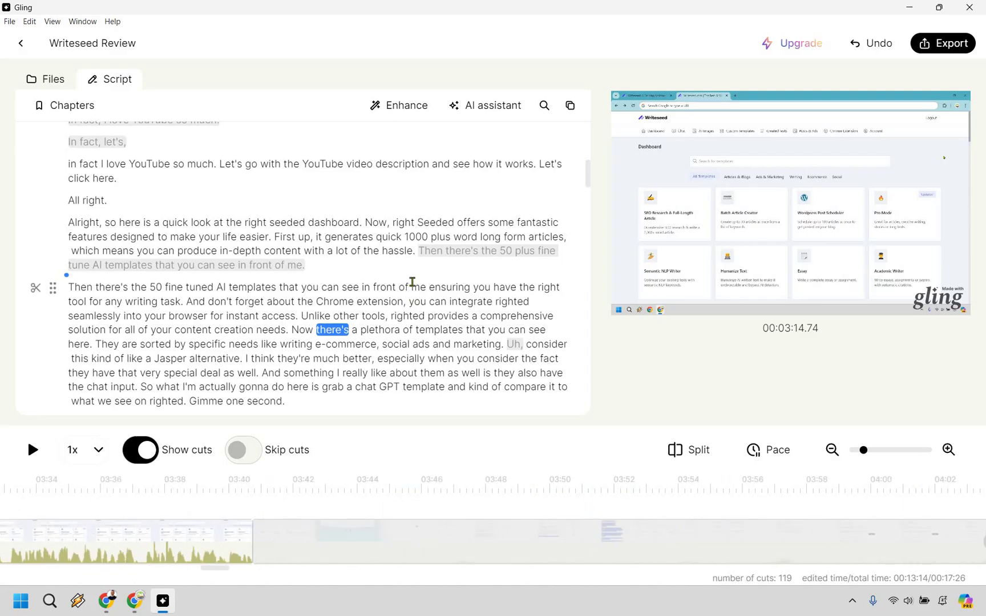
{"action": "scroll", "coordinate": [412, 284], "scroll_direction": "down", "scroll_amount": 1}
{"action": "scroll", "coordinate": [357, 229], "scroll_direction": "down", "scroll_amount": 2}
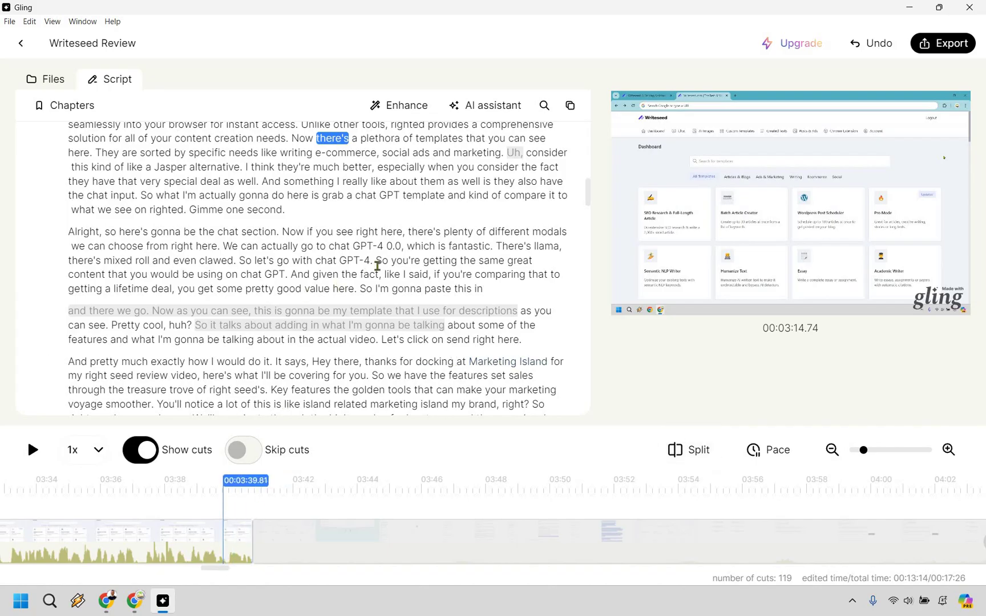
{"action": "scroll", "coordinate": [399, 265], "scroll_direction": "down", "scroll_amount": 2}
{"action": "scroll", "coordinate": [399, 265], "scroll_direction": "down", "scroll_amount": 6}
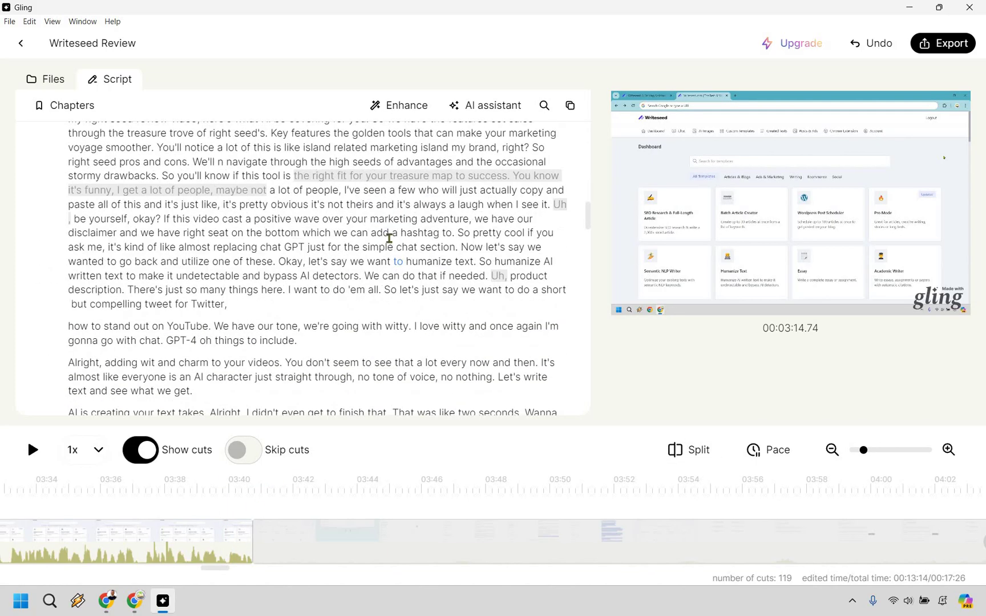
{"action": "scroll", "coordinate": [390, 242], "scroll_direction": "down", "scroll_amount": 2}
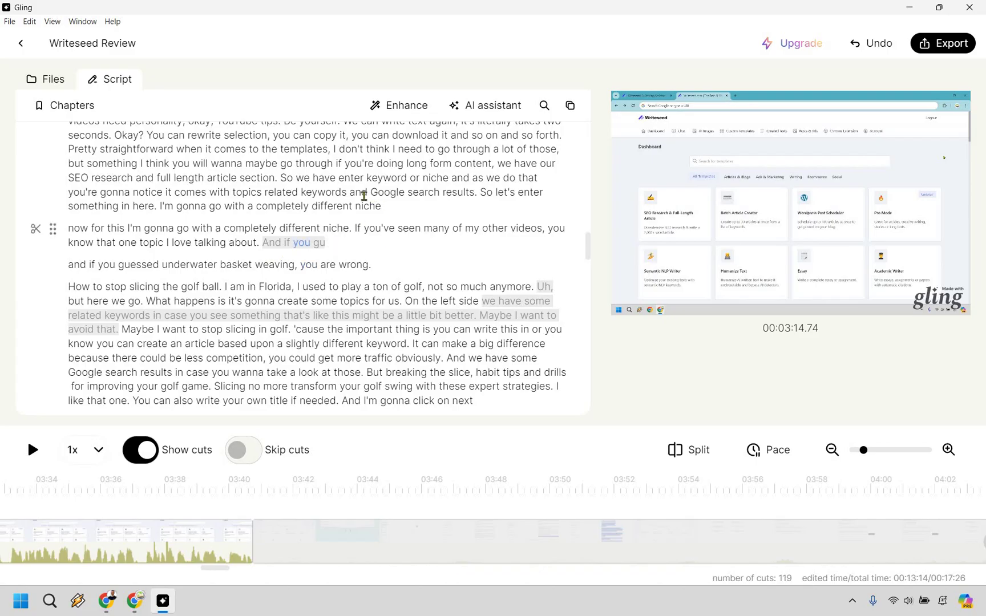
{"action": "scroll", "coordinate": [364, 196], "scroll_direction": "down", "scroll_amount": 8}
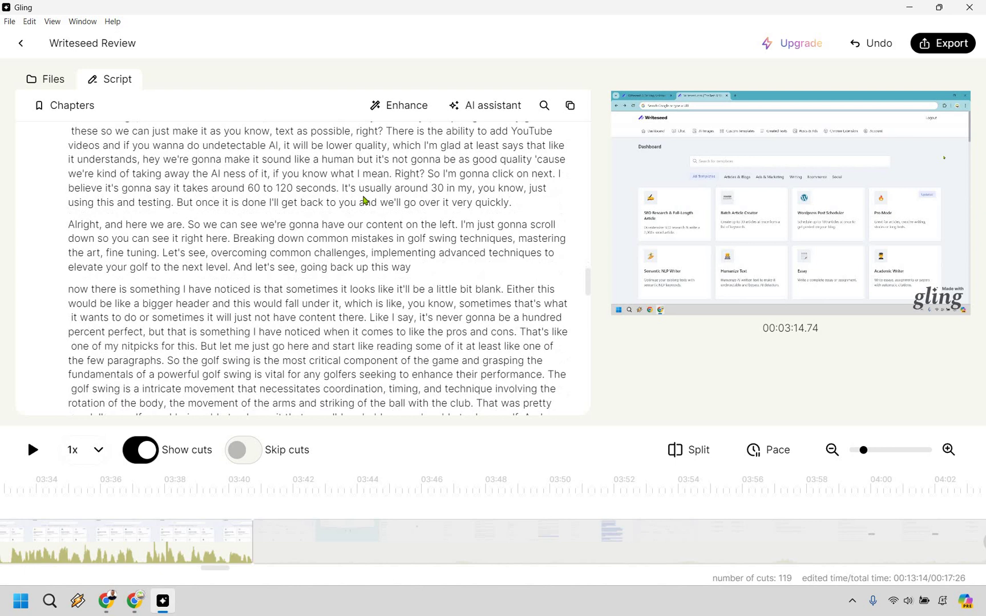
{"action": "scroll", "coordinate": [365, 200], "scroll_direction": "down", "scroll_amount": 5}
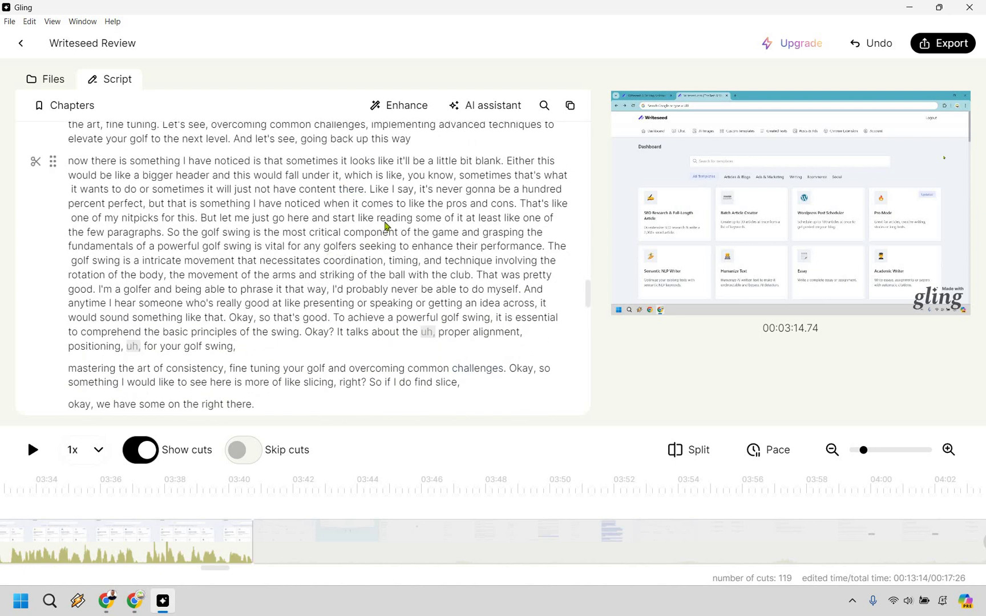
{"action": "scroll", "coordinate": [371, 231], "scroll_direction": "down", "scroll_amount": 7}
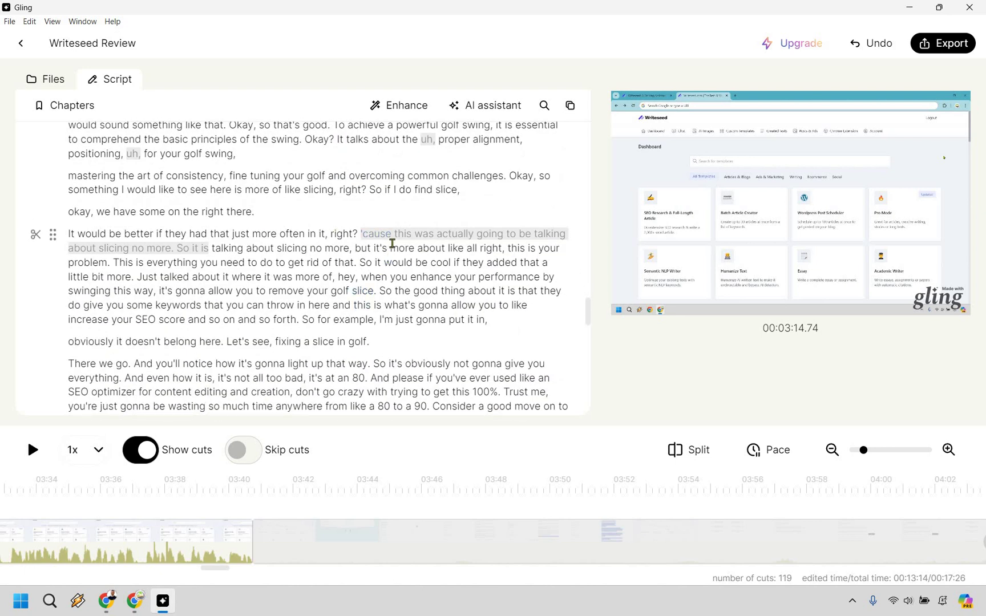
{"action": "left_click", "coordinate": [392, 245]}
{"action": "scroll", "coordinate": [550, 224], "scroll_direction": "down", "scroll_amount": 5}
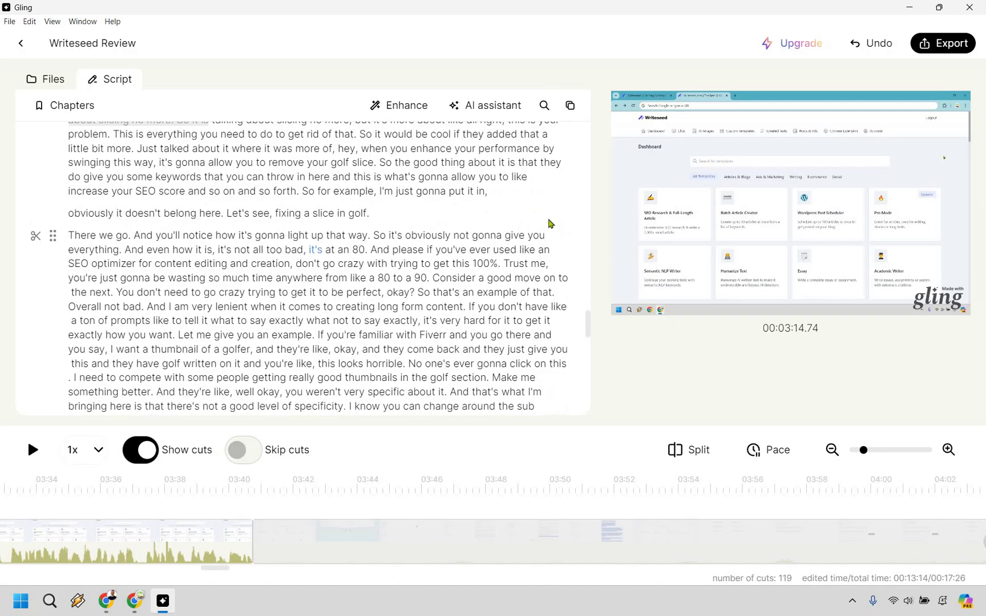
{"action": "scroll", "coordinate": [550, 223], "scroll_direction": "up", "scroll_amount": 5}
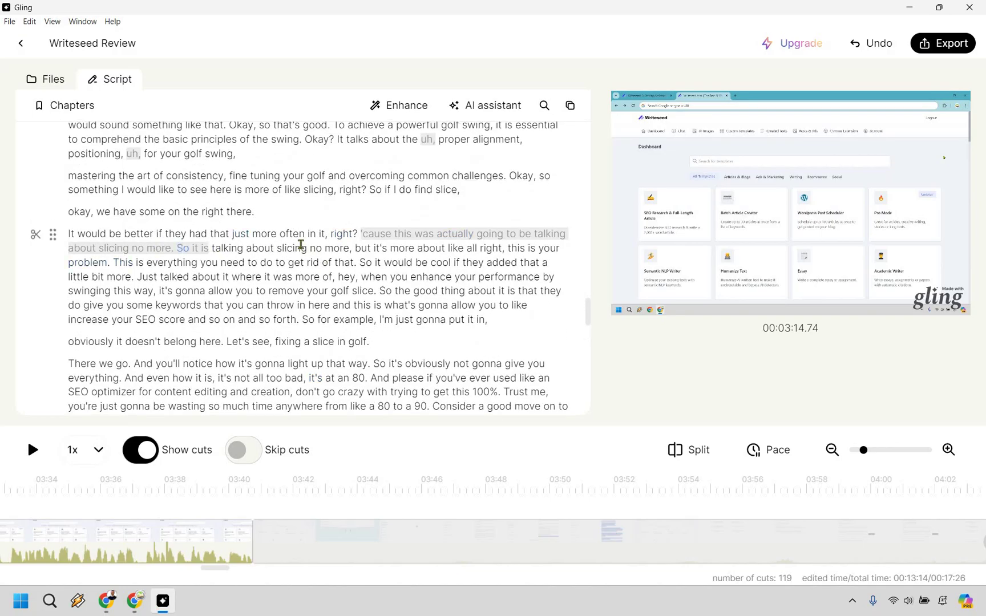
{"action": "scroll", "coordinate": [338, 227], "scroll_direction": "down", "scroll_amount": 7}
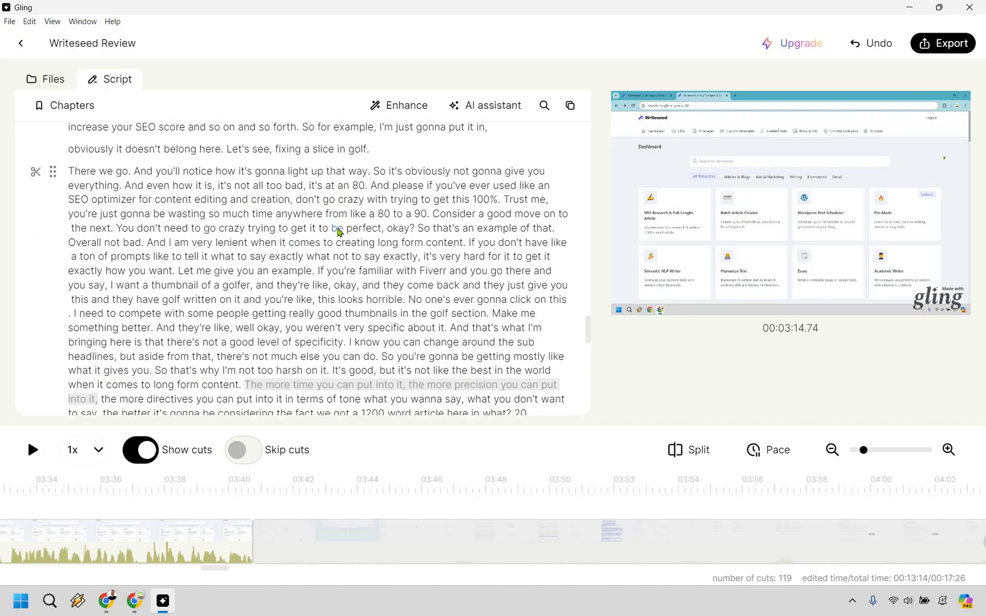
{"action": "scroll", "coordinate": [337, 231], "scroll_direction": "down", "scroll_amount": 2}
{"action": "scroll", "coordinate": [339, 231], "scroll_direction": "down", "scroll_amount": 4}
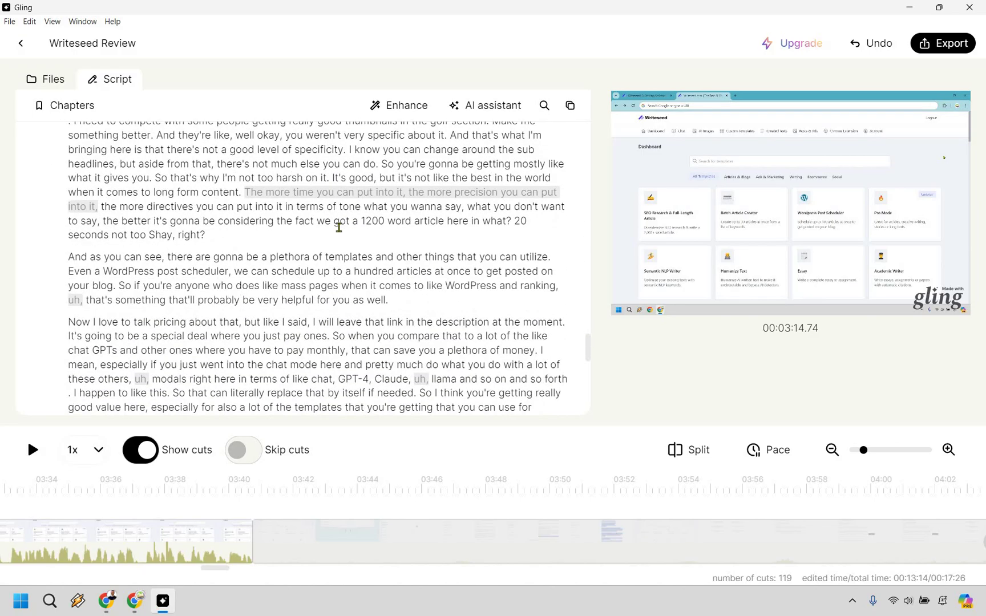
{"action": "scroll", "coordinate": [329, 238], "scroll_direction": "down", "scroll_amount": 2}
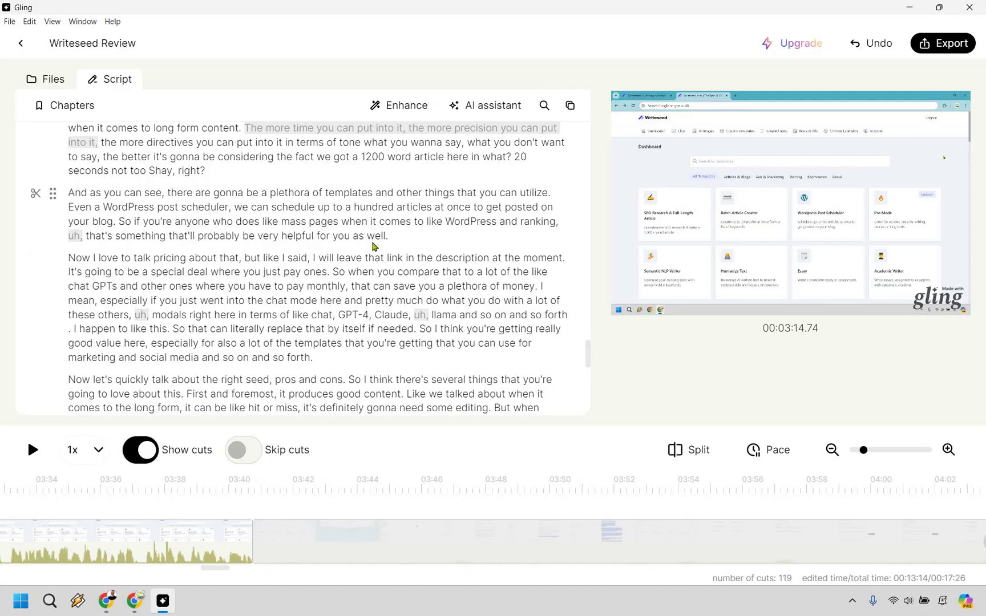
{"action": "scroll", "coordinate": [457, 245], "scroll_direction": "down", "scroll_amount": 4}
{"action": "scroll", "coordinate": [451, 239], "scroll_direction": "down", "scroll_amount": 4}
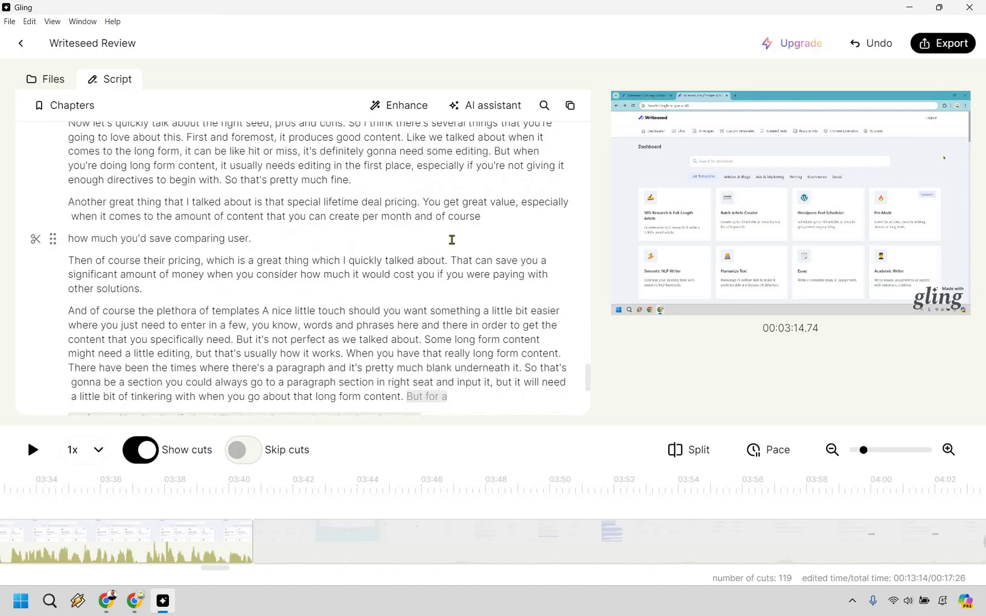
{"action": "scroll", "coordinate": [454, 237], "scroll_direction": "down", "scroll_amount": 4}
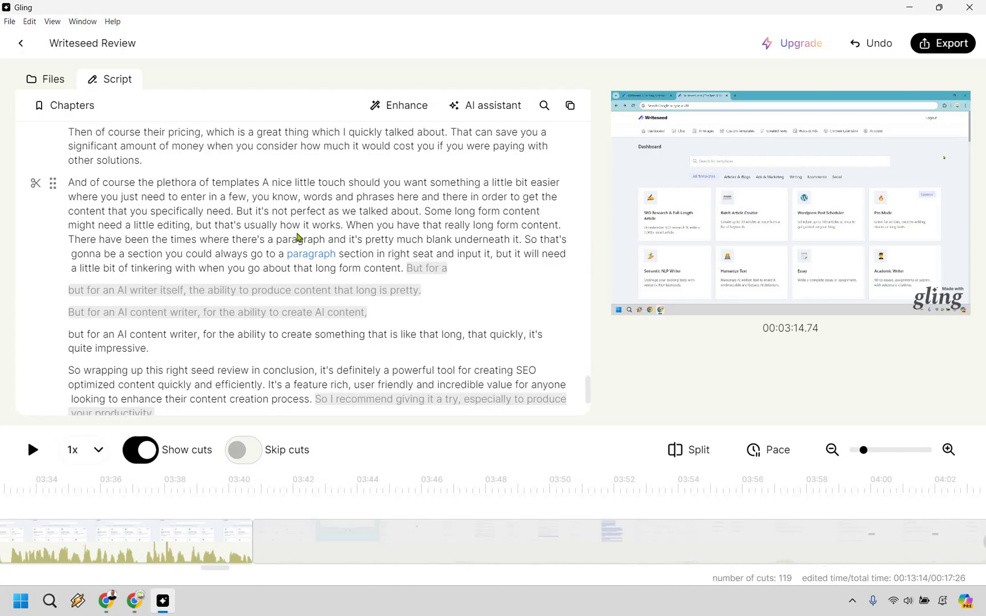
{"action": "scroll", "coordinate": [298, 236], "scroll_direction": "down", "scroll_amount": 2}
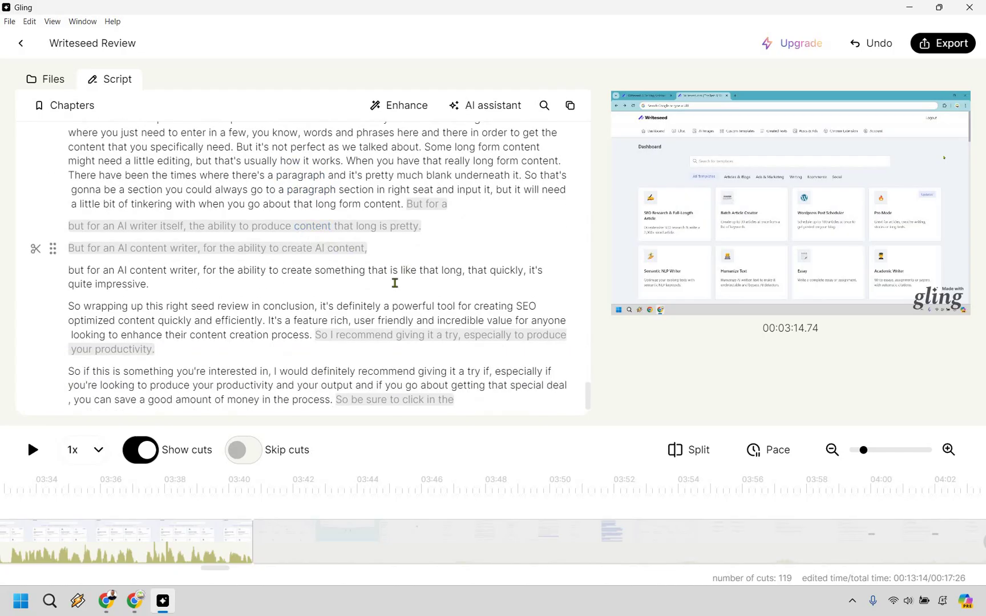
{"action": "scroll", "coordinate": [420, 234], "scroll_direction": "down", "scroll_amount": 2}
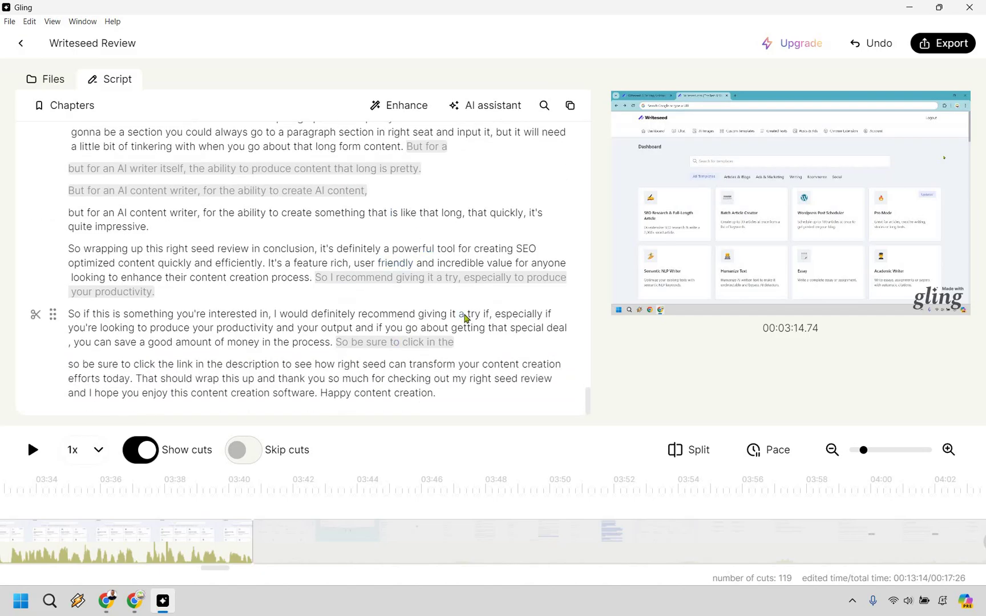
{"action": "scroll", "coordinate": [463, 315], "scroll_direction": "up", "scroll_amount": 20}
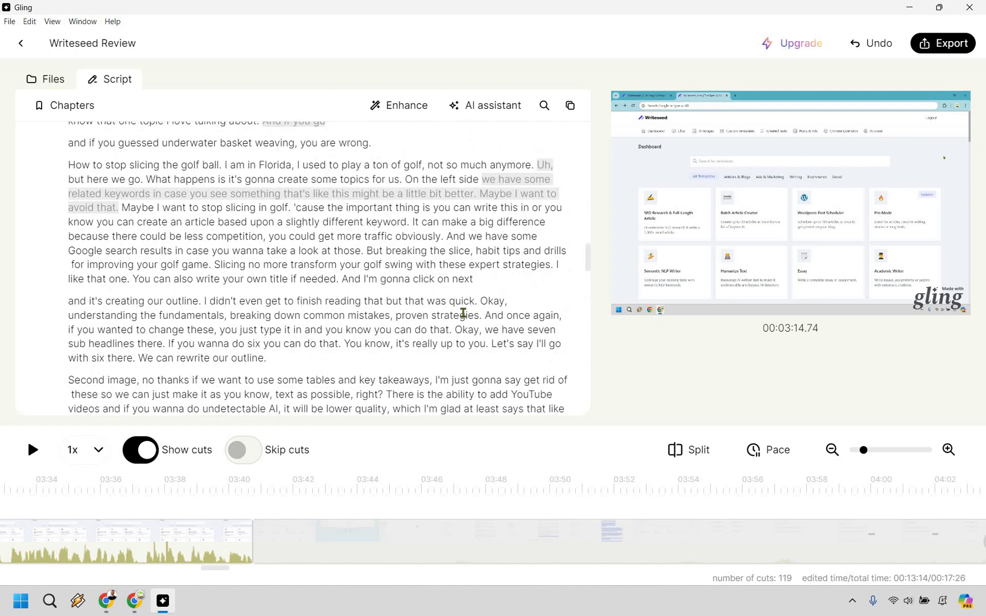
{"action": "scroll", "coordinate": [464, 315], "scroll_direction": "up", "scroll_amount": 20}
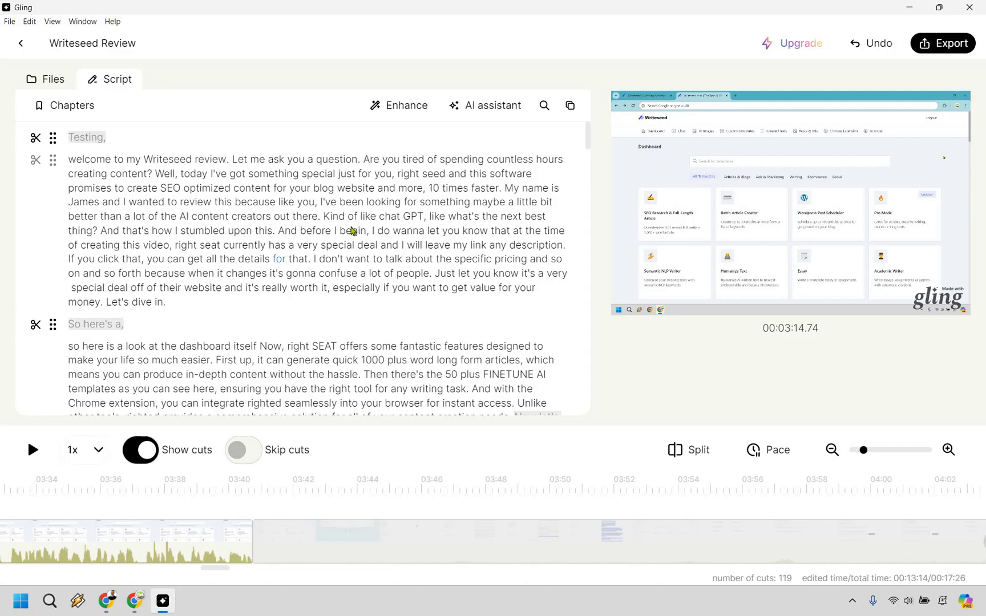
{"action": "scroll", "coordinate": [360, 226], "scroll_direction": "down", "scroll_amount": 10}
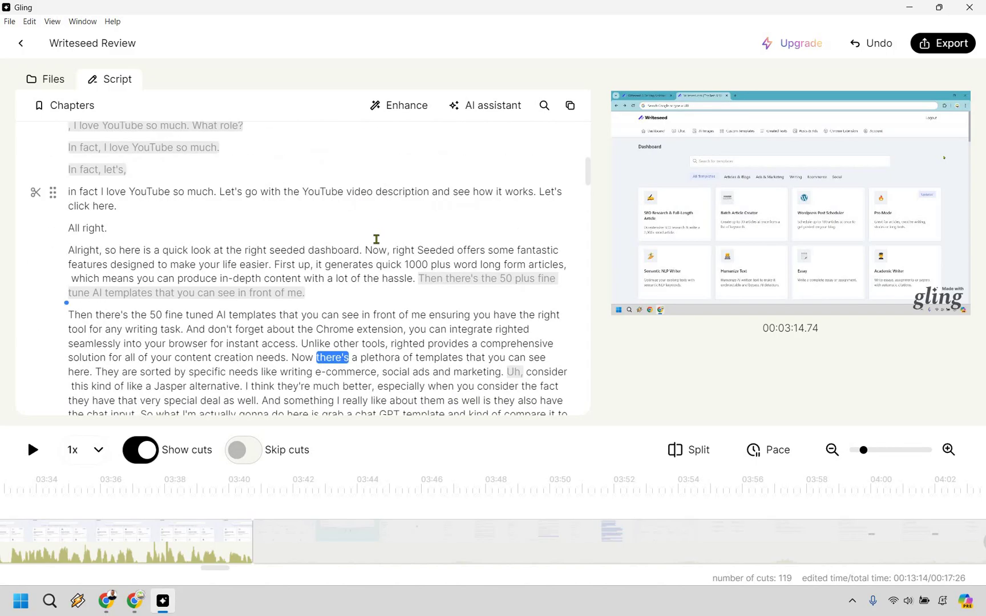
{"action": "scroll", "coordinate": [377, 239], "scroll_direction": "down", "scroll_amount": 5}
{"action": "scroll", "coordinate": [390, 248], "scroll_direction": "up", "scroll_amount": 15}
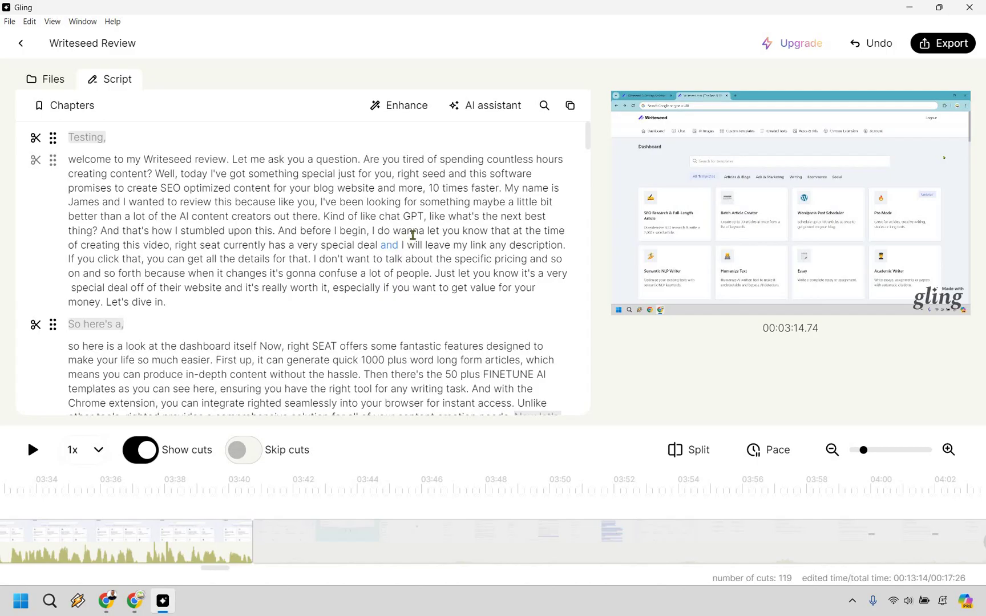
{"action": "scroll", "coordinate": [415, 235], "scroll_direction": "down", "scroll_amount": 3}
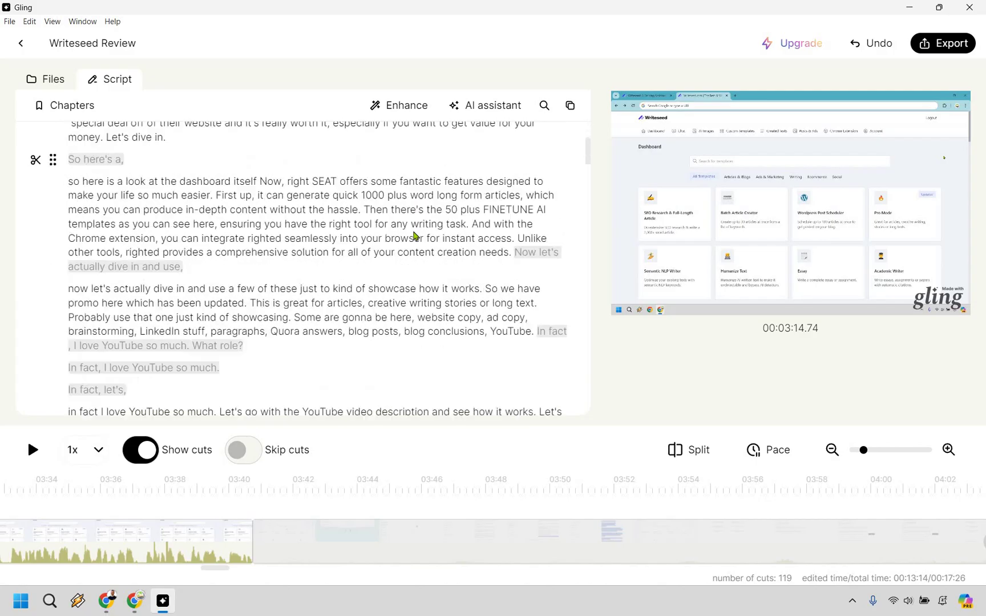
{"action": "scroll", "coordinate": [526, 368], "scroll_direction": "down", "scroll_amount": 3}
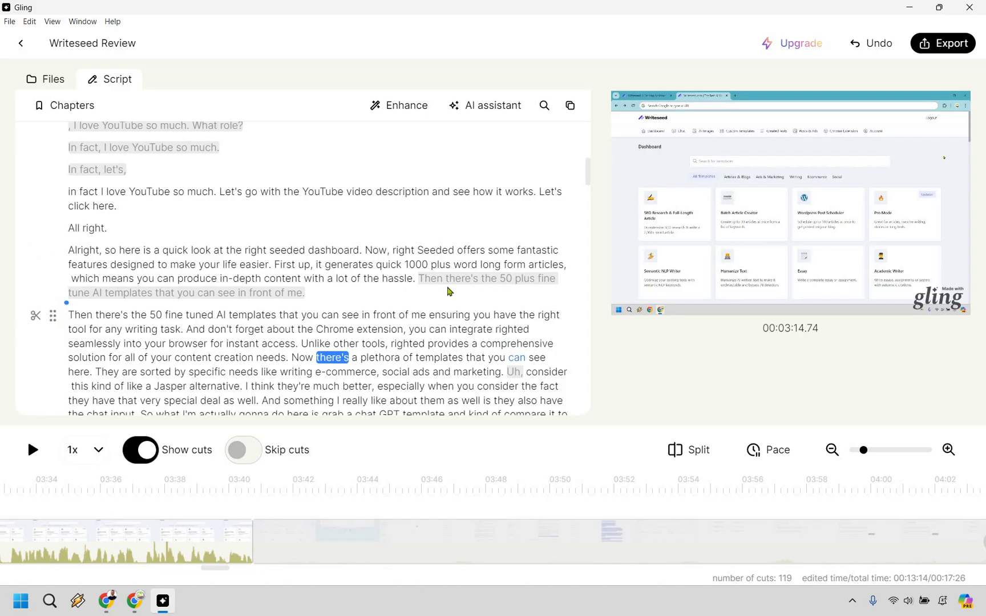
{"action": "scroll", "coordinate": [448, 289], "scroll_direction": "up", "scroll_amount": 10}
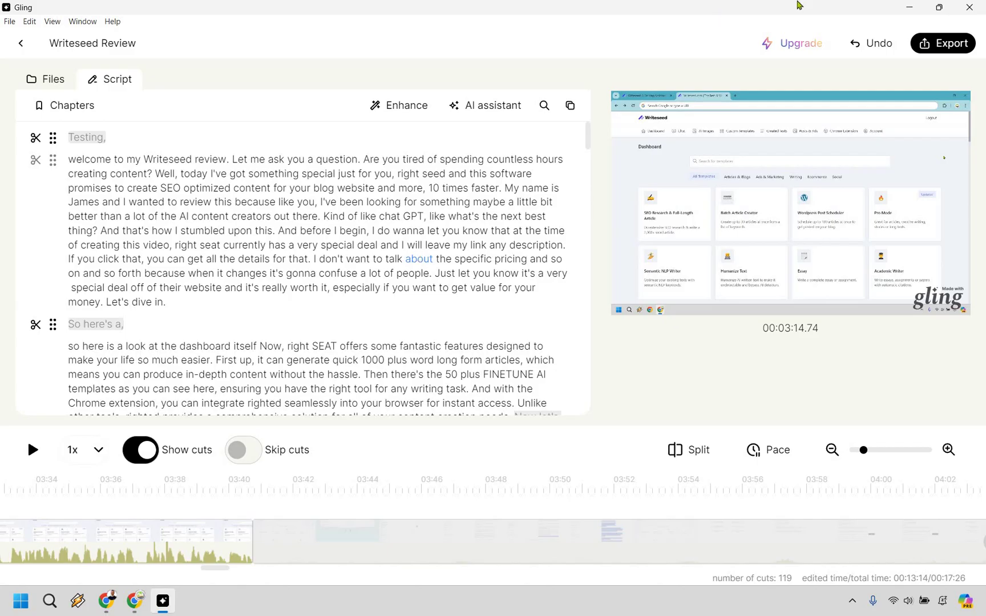
- Switch to Chrome's Gling Pricing tab and scroll up to the plan prices
{"action": "key", "text": "alt+Tab"}
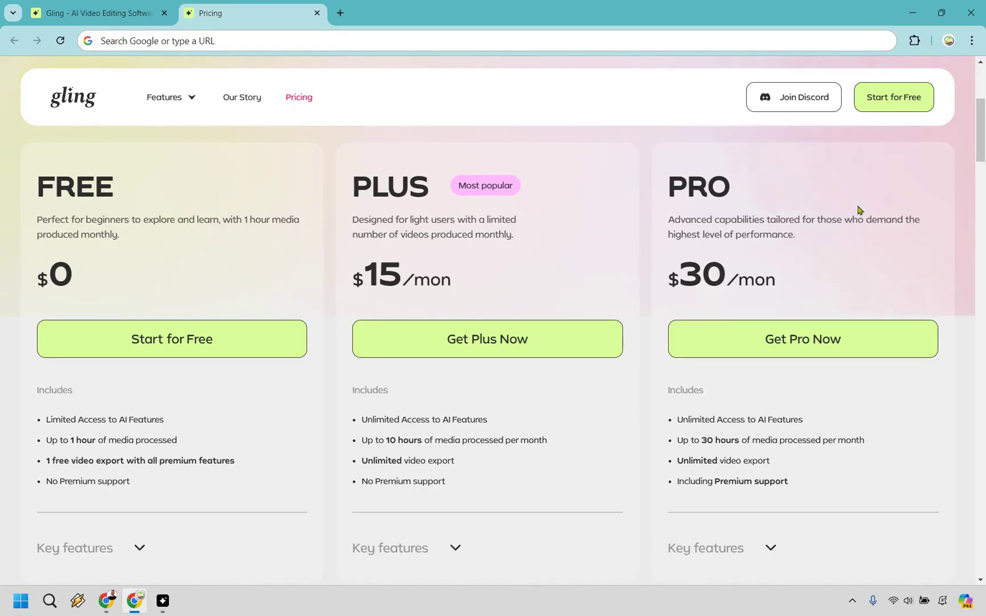
{"action": "scroll", "coordinate": [603, 270], "scroll_direction": "up", "scroll_amount": 1}
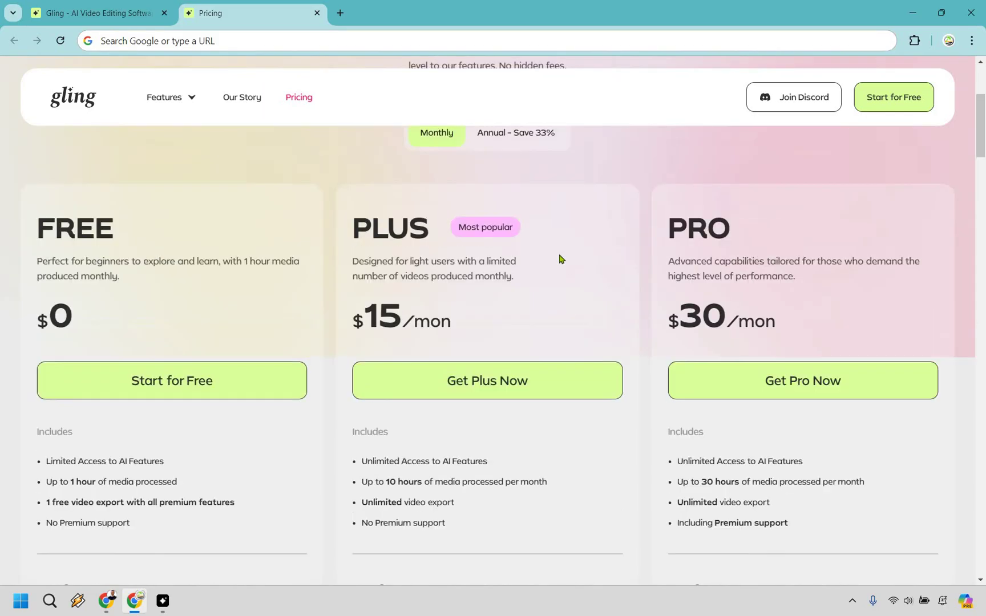
{"action": "scroll", "coordinate": [533, 228], "scroll_direction": "up", "scroll_amount": 1}
- Show annual pricing, then switch back to monthly billing at $15 and $30 per month
{"action": "left_click", "coordinate": [537, 223]}
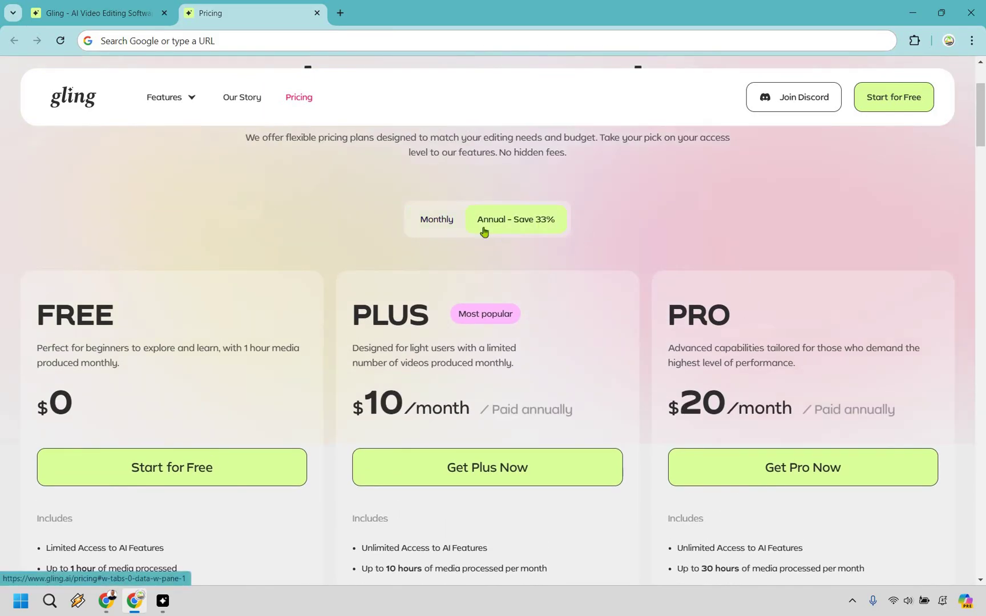
{"action": "left_click", "coordinate": [440, 226]}
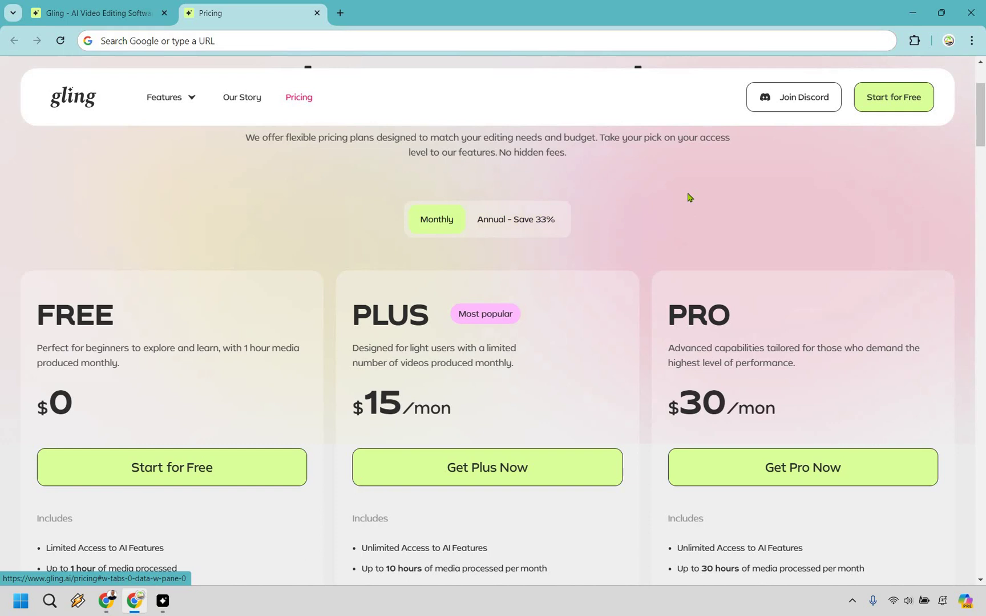
{"action": "scroll", "coordinate": [689, 198], "scroll_direction": "down", "scroll_amount": 1}
{"action": "scroll", "coordinate": [659, 205], "scroll_direction": "down", "scroll_amount": 1}
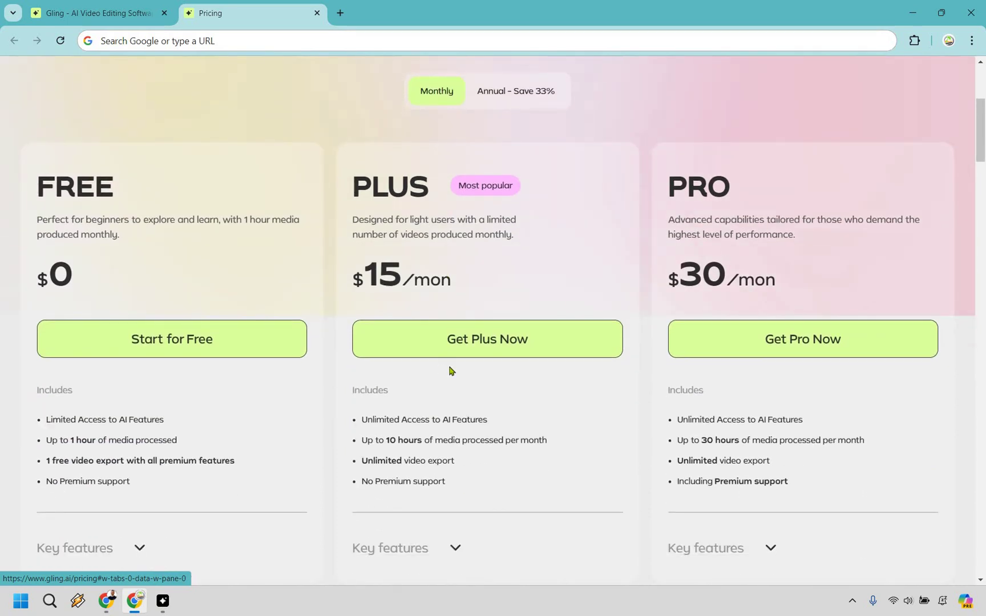
{"action": "scroll", "coordinate": [813, 368], "scroll_direction": "down", "scroll_amount": 1}
{"action": "scroll", "coordinate": [812, 368], "scroll_direction": "down", "scroll_amount": 3}
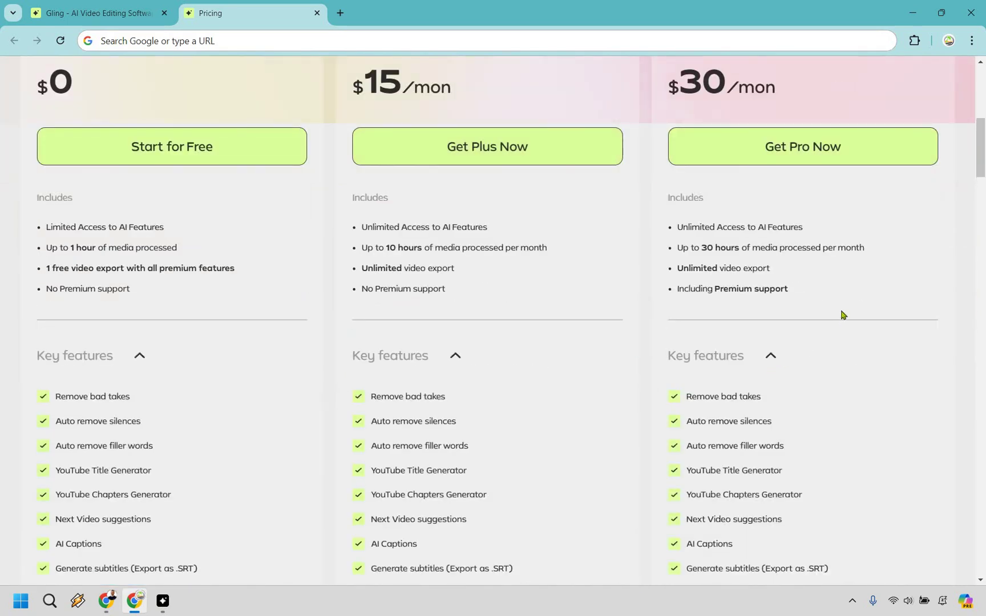
{"action": "scroll", "coordinate": [191, 391], "scroll_direction": "down", "scroll_amount": 1}
{"action": "scroll", "coordinate": [278, 436], "scroll_direction": "down", "scroll_amount": 1}
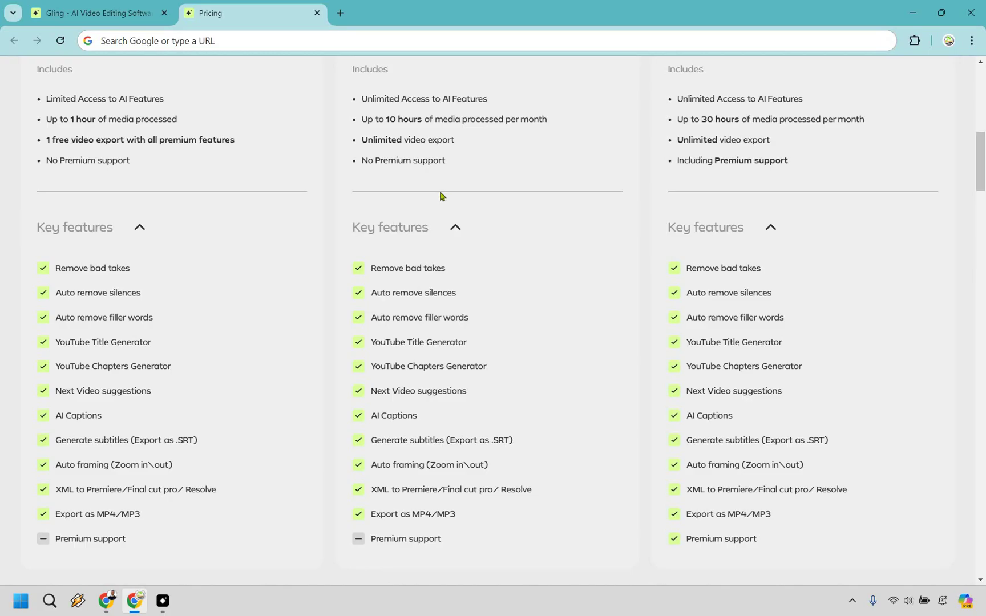
- Compare the plans' key features, highlighting Premium support in the Pro column
{"action": "scroll", "coordinate": [506, 245], "scroll_direction": "up", "scroll_amount": 2}
{"action": "scroll", "coordinate": [505, 247], "scroll_direction": "up", "scroll_amount": 3}
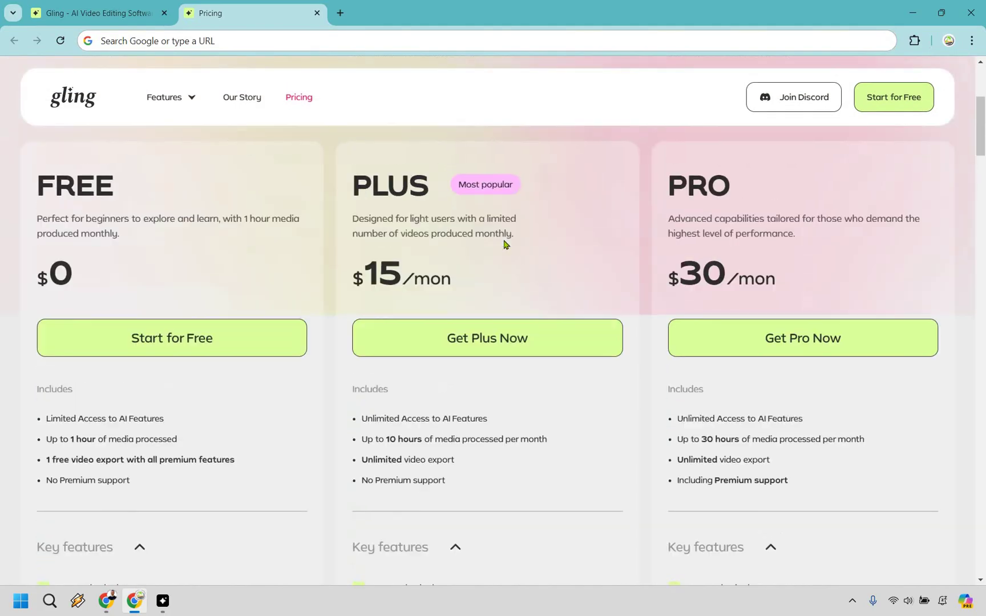
{"action": "scroll", "coordinate": [505, 245], "scroll_direction": "down", "scroll_amount": 4}
{"action": "scroll", "coordinate": [505, 244], "scroll_direction": "down", "scroll_amount": 2}
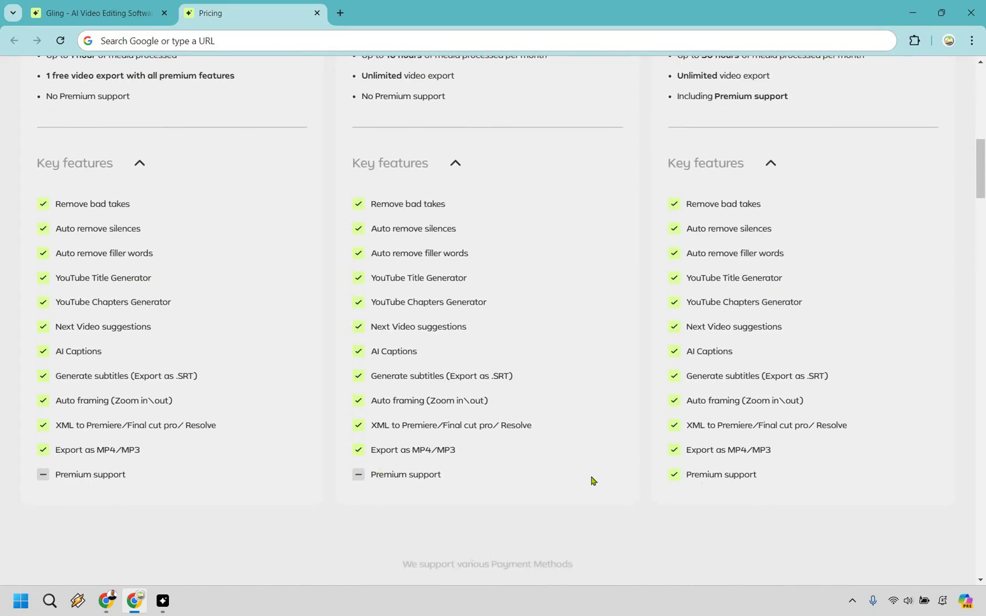
{"action": "triple_click", "coordinate": [772, 473]}
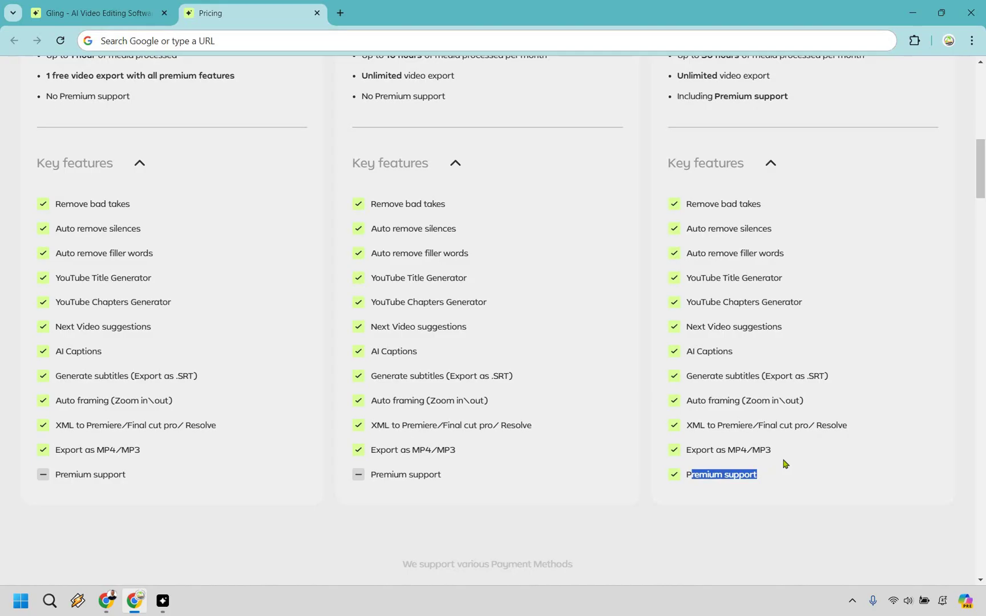
{"action": "scroll", "coordinate": [812, 432], "scroll_direction": "up", "scroll_amount": 6}
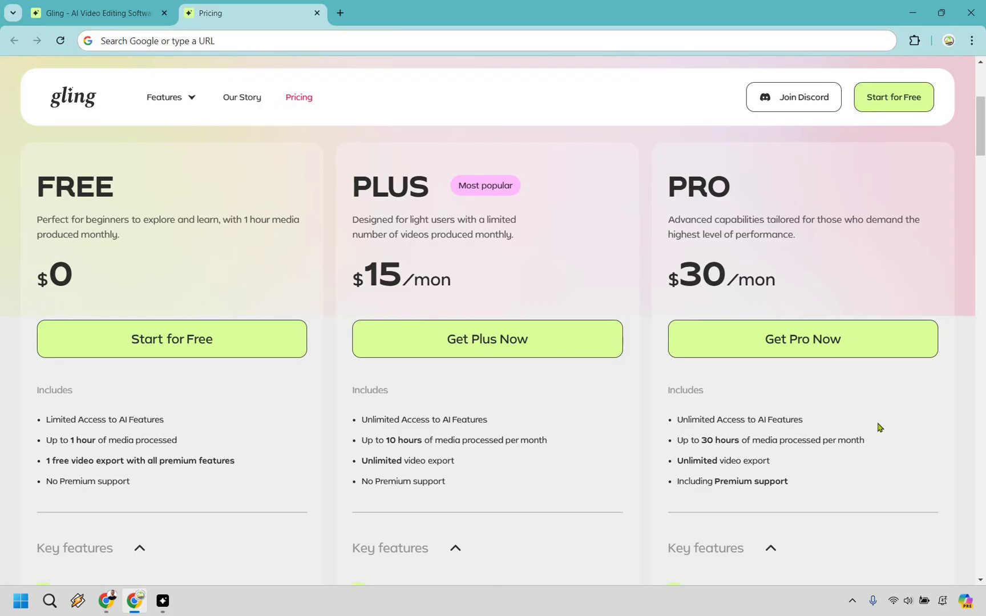
- Switch back to the 'Gling - AI Video Editing Software' homepage tab
{"action": "key", "text": "ctrl+shift+Tab"}
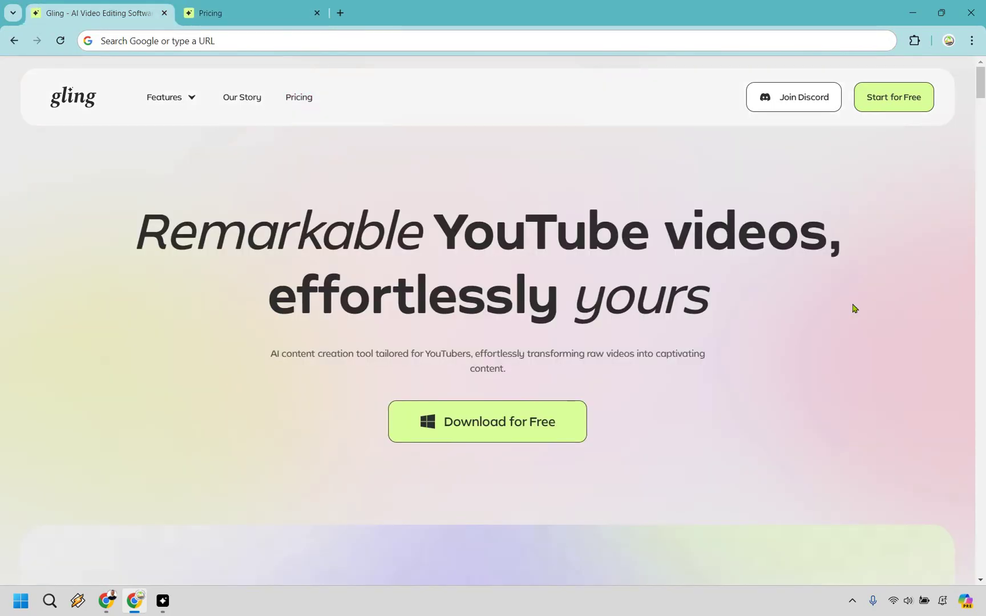